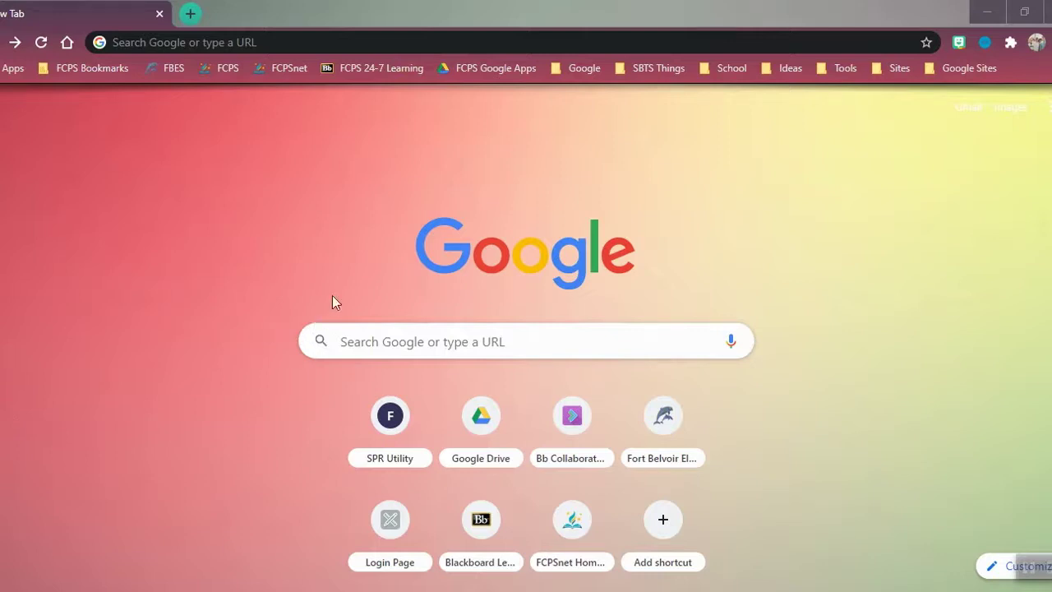
left_click(245, 42)
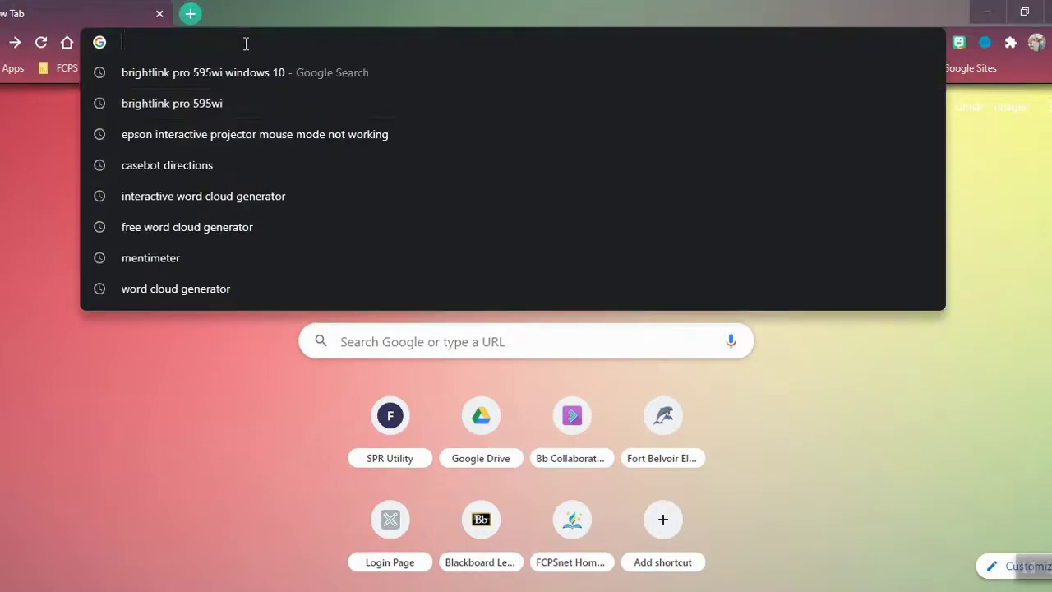
type("w")
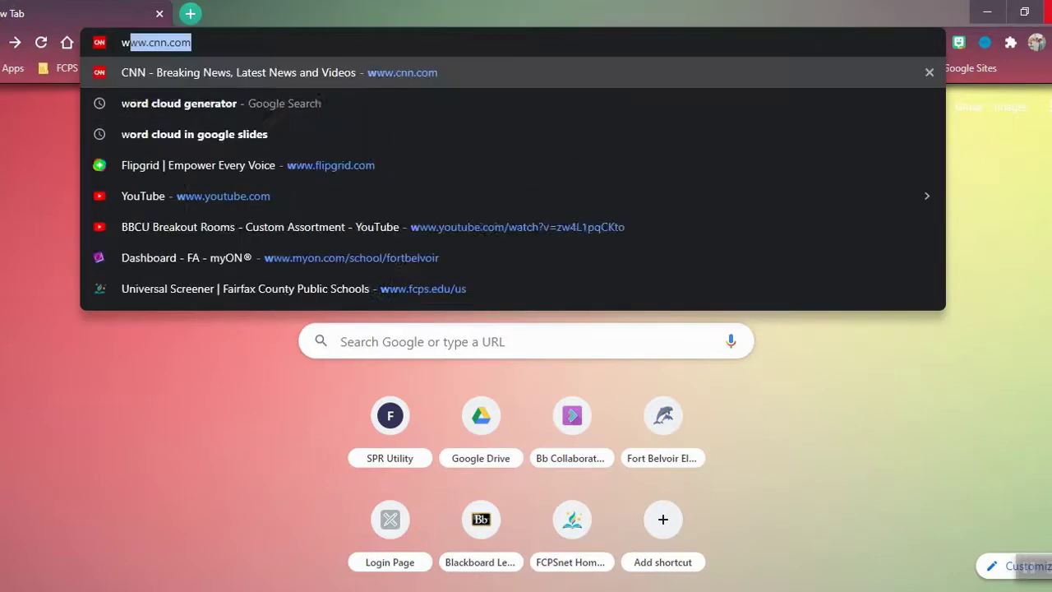
type("ww.")
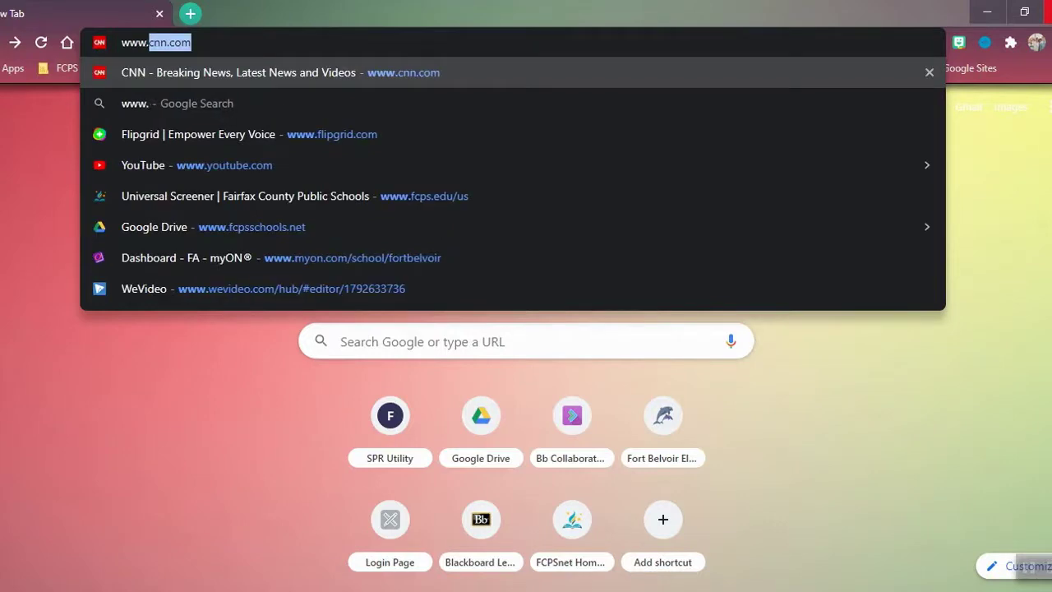
type("fcps.edu")
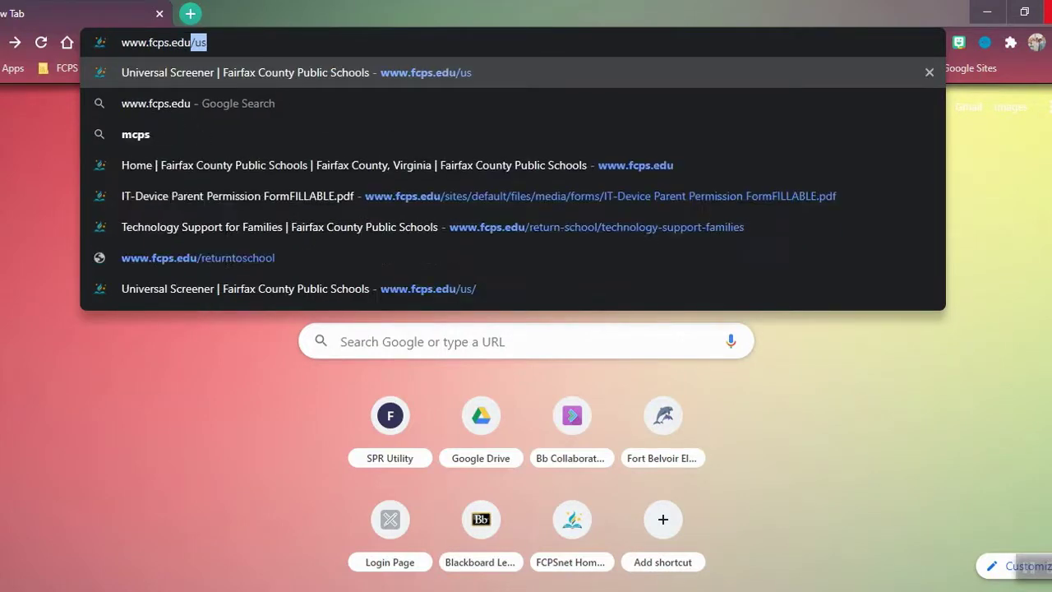
key("Delete")
key("Return")
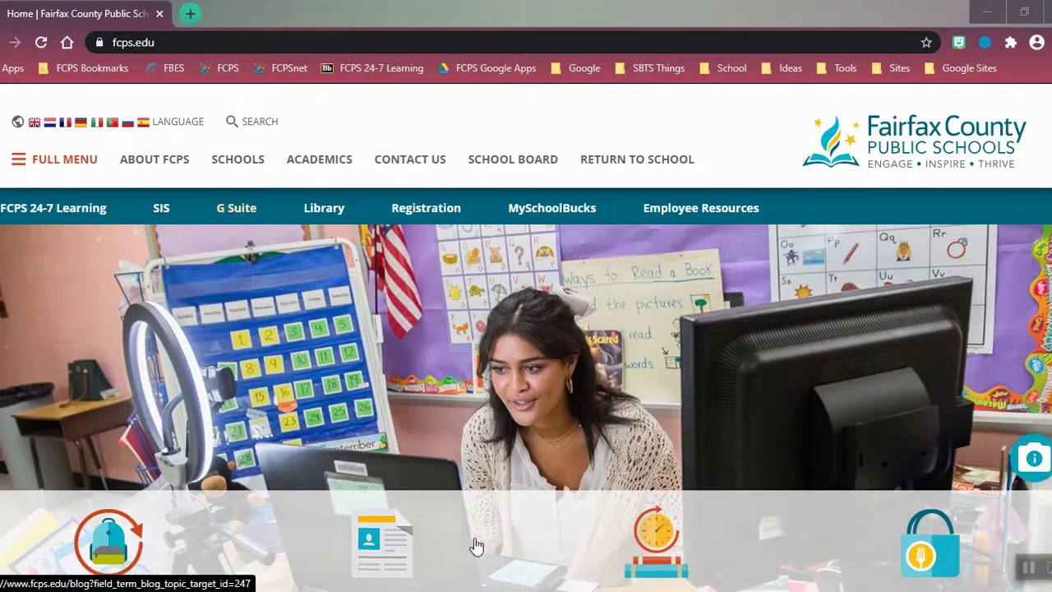
left_click(244, 217)
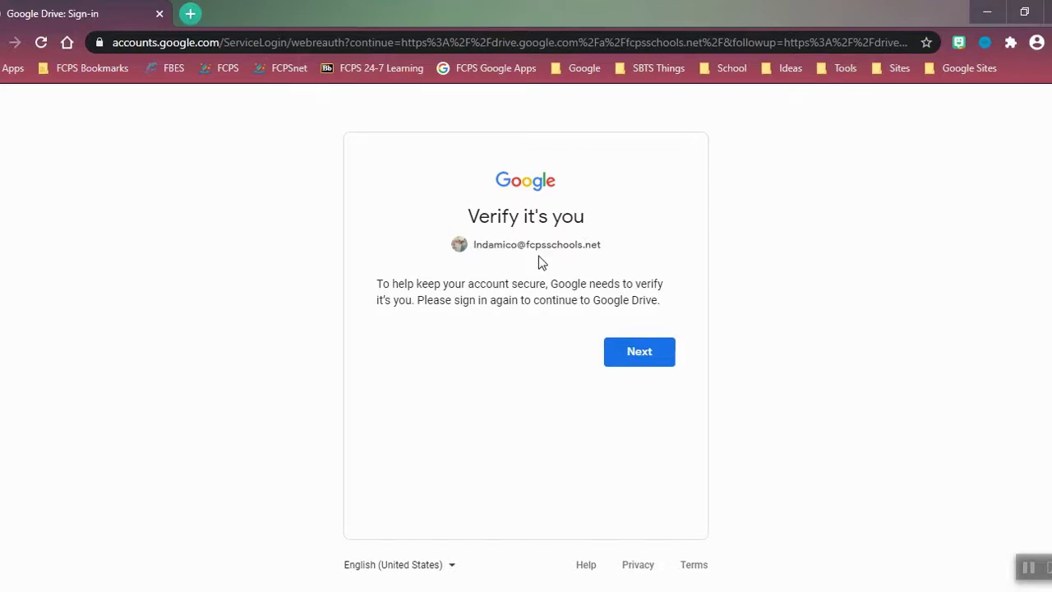
- Sign in to the school Google account with the student ID and password
left_click(639, 353)
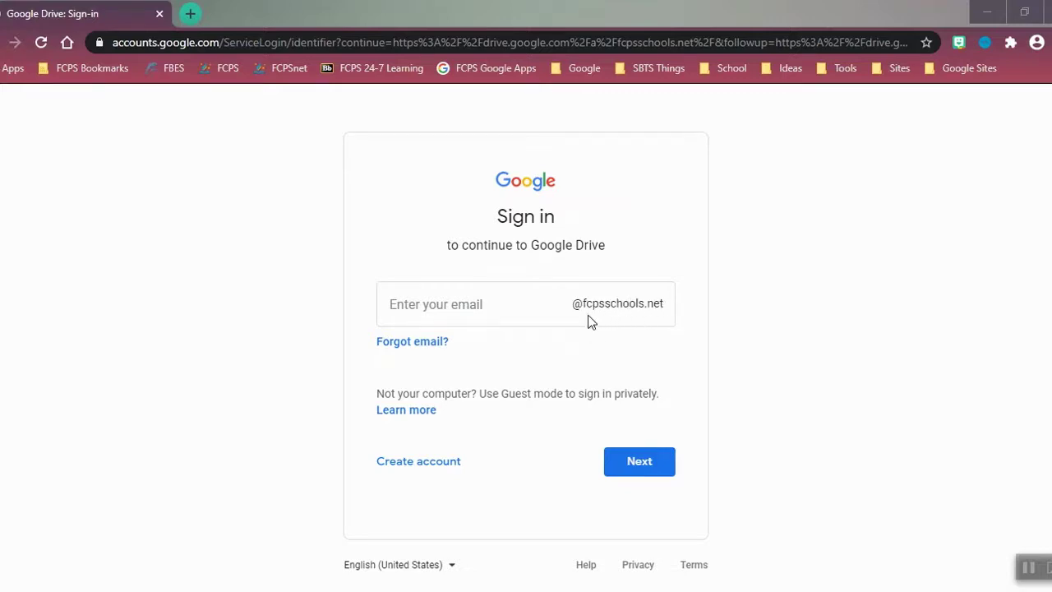
left_click(448, 311)
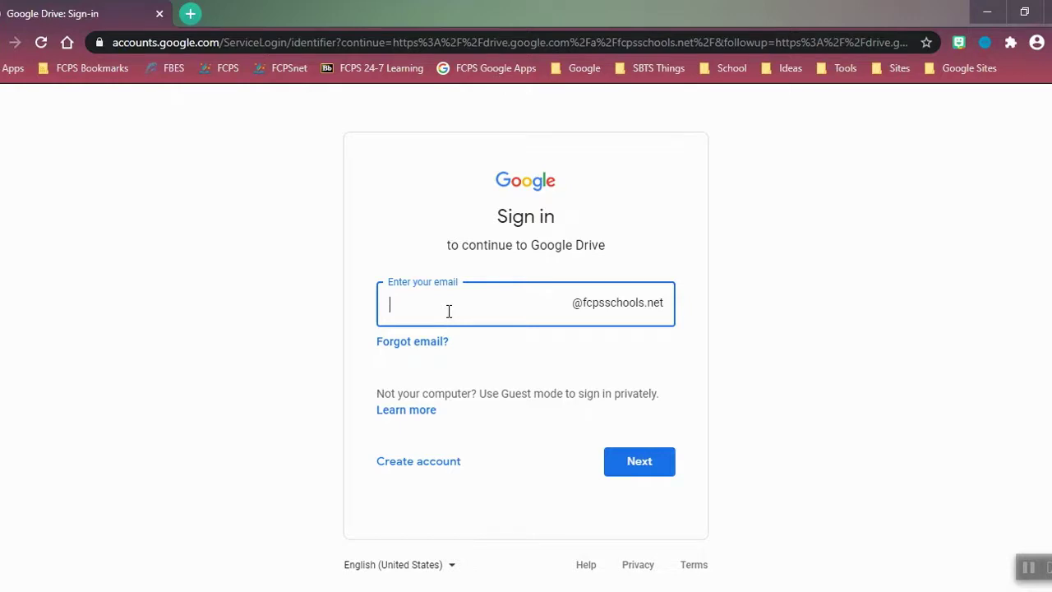
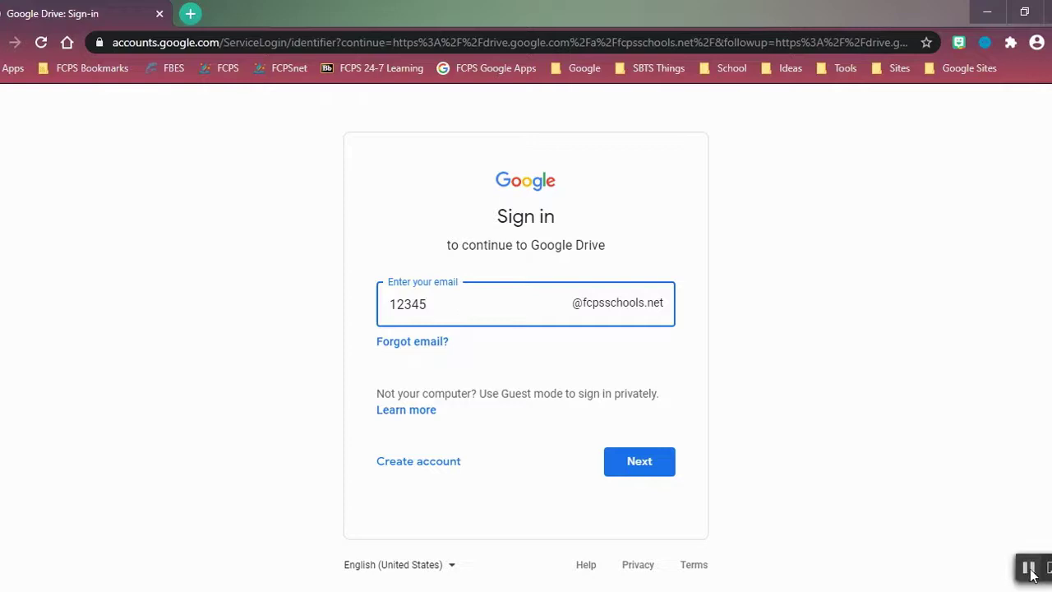
left_click(639, 461)
left_click(438, 320)
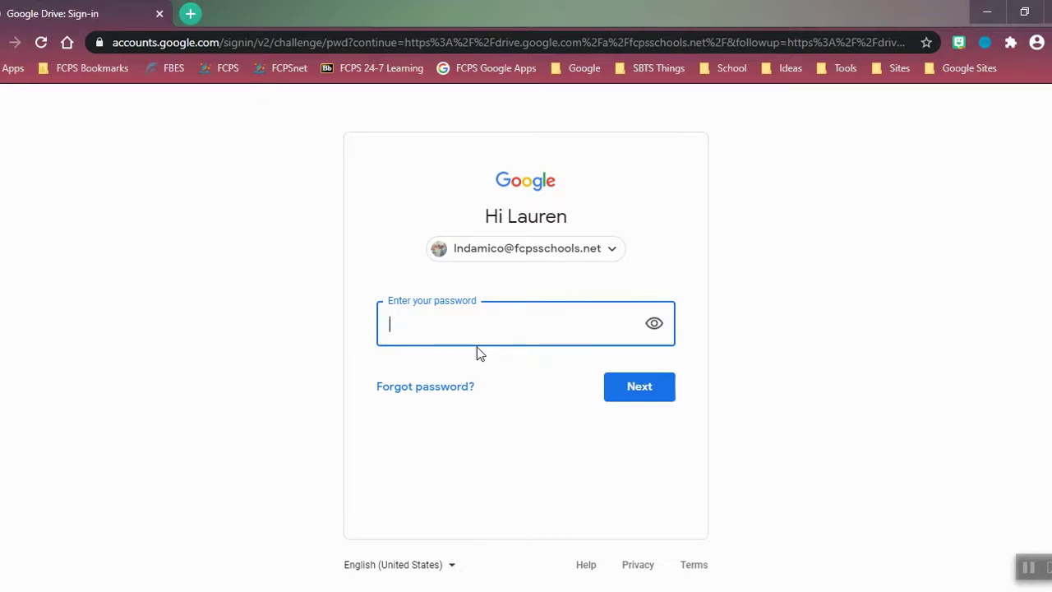
type("••••••••••••")
left_click(612, 408)
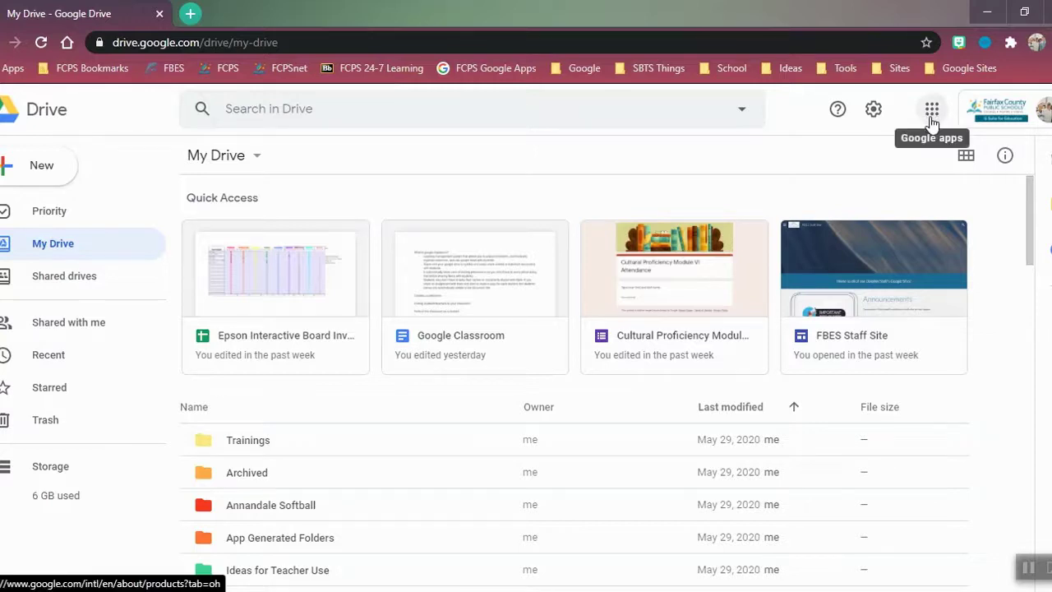
- Open Gmail in a new tab from the Google apps grid
left_click(932, 119)
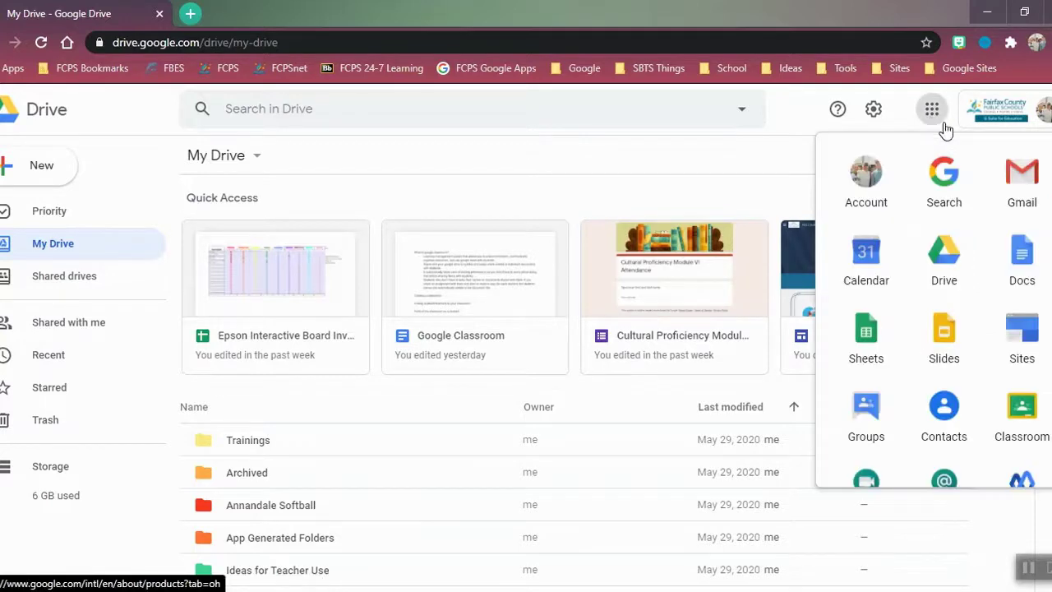
left_click(1027, 206)
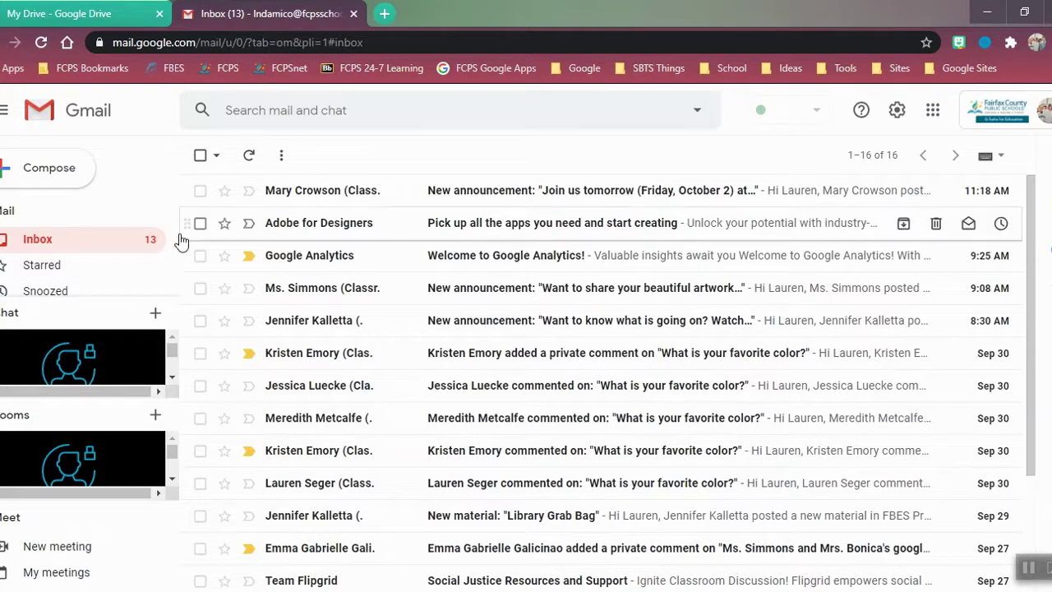
- Show the Gmail BBCU Links label, which holds no conversations
left_click_drag(181, 236, 170, 272)
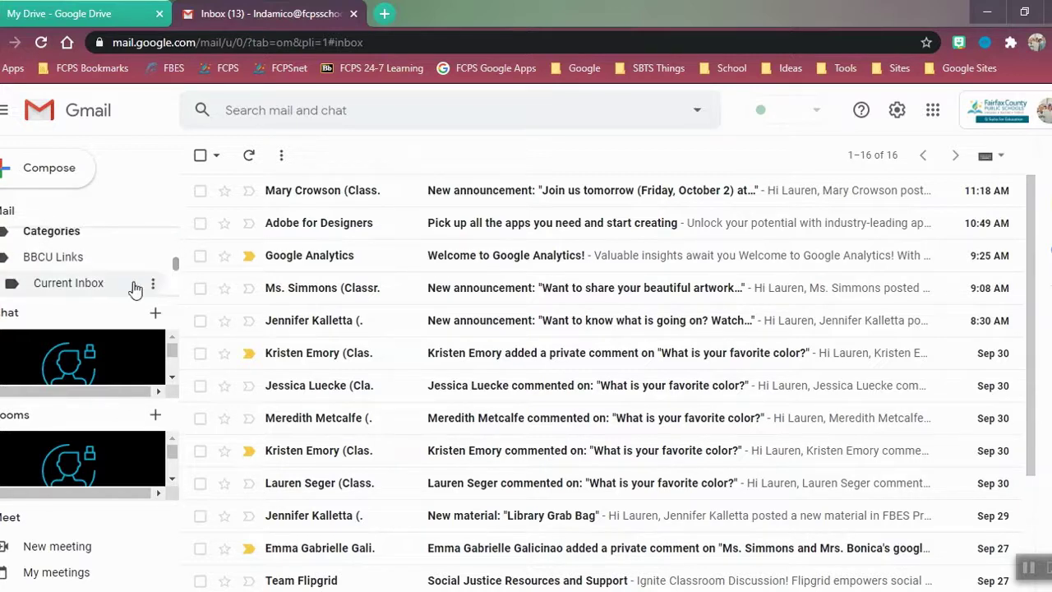
left_click(74, 261)
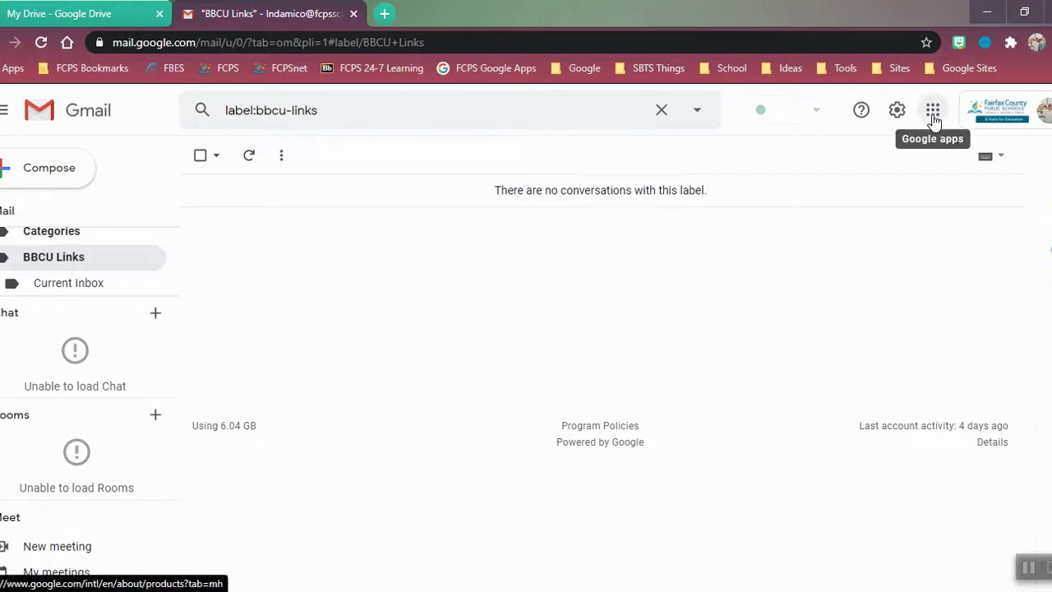
- Launch Google Classroom from the apps grid and enter the 2nd Grade Training Class
left_click(933, 115)
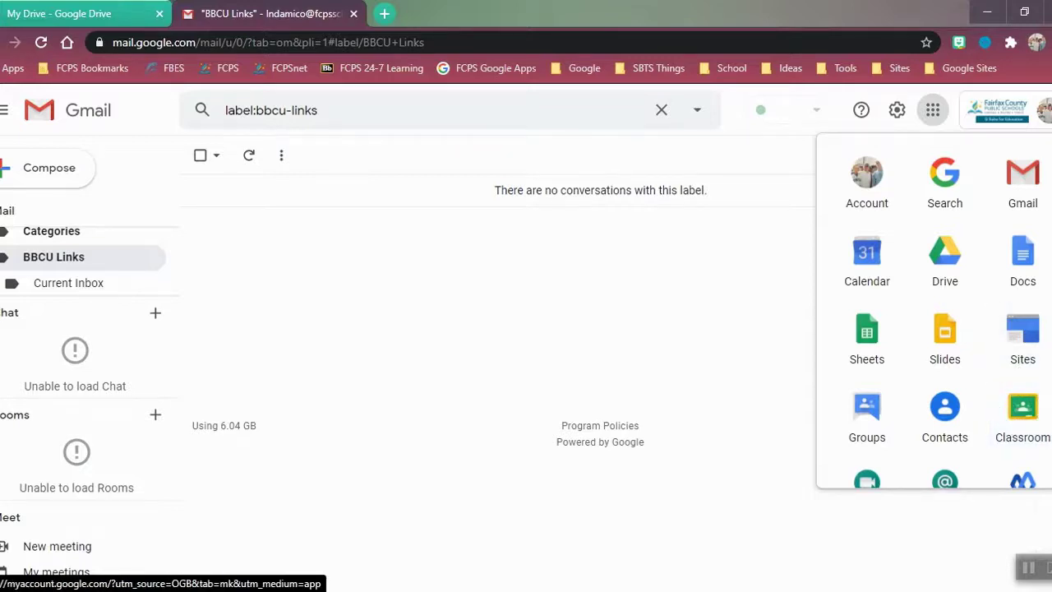
scroll(933, 313, "down", 3)
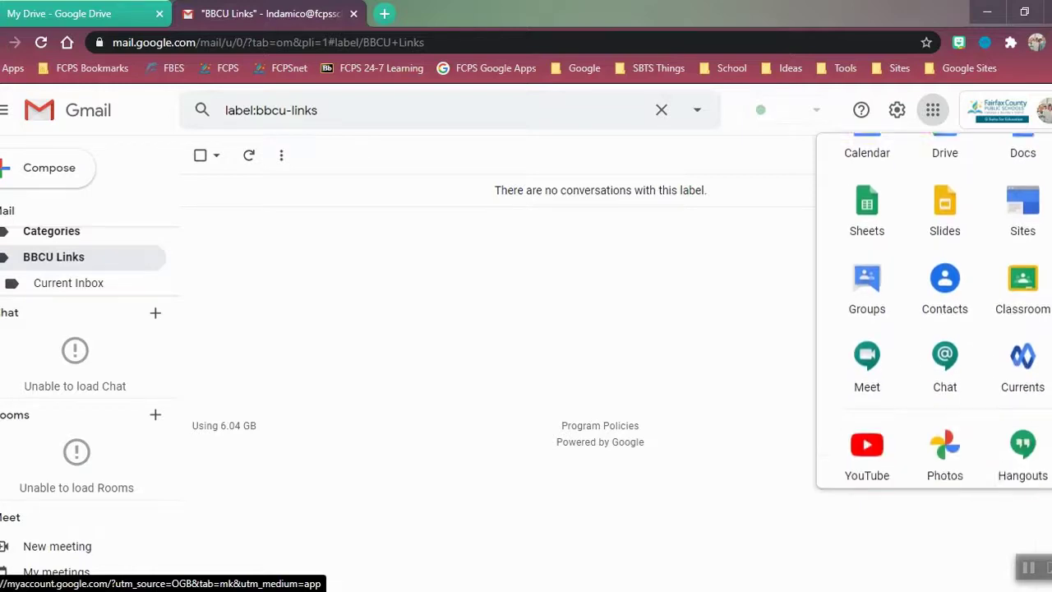
scroll(933, 312, "down", 3)
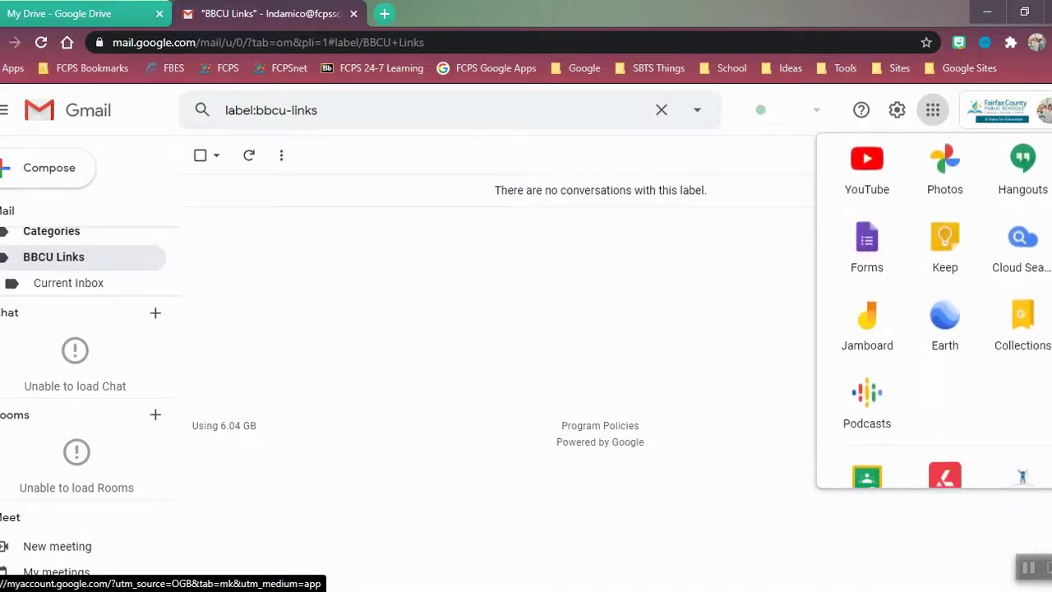
scroll(969, 436, "down", 1)
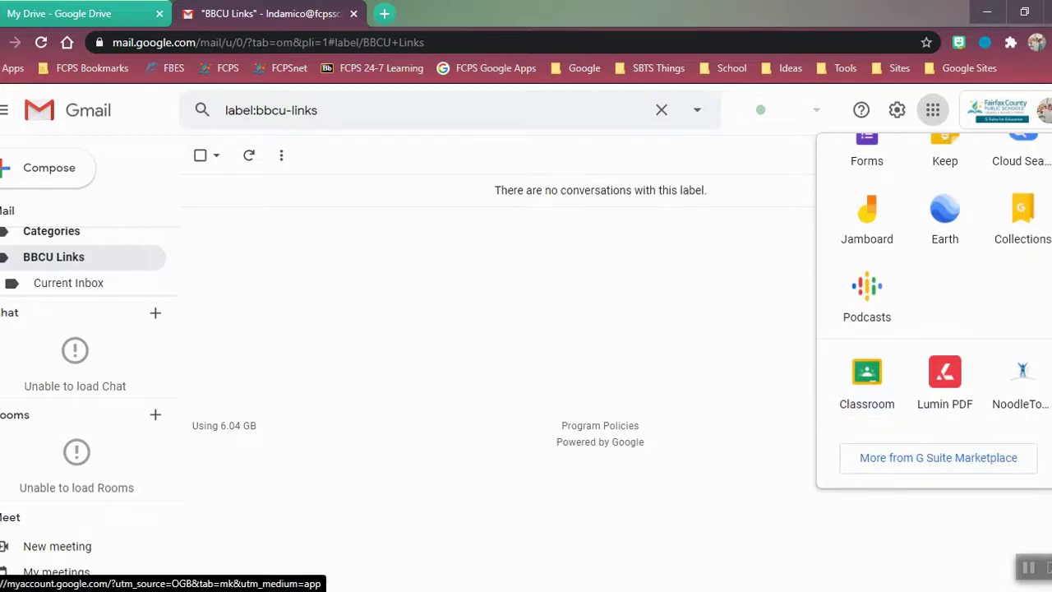
scroll(933, 312, "up", 5)
scroll(933, 312, "up", 2)
scroll(1022, 238, "down", 1)
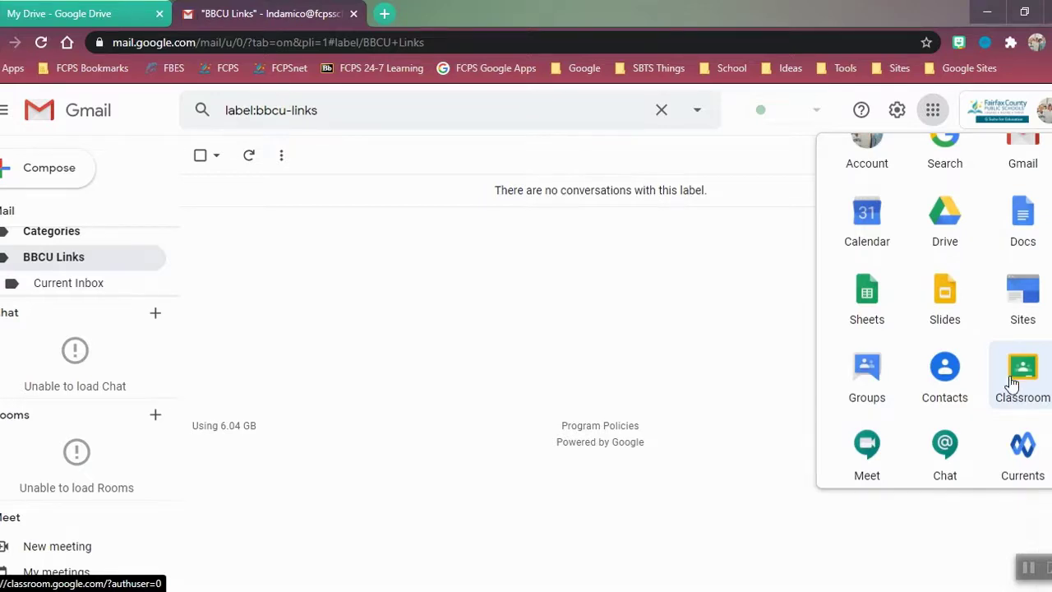
left_click(1012, 382)
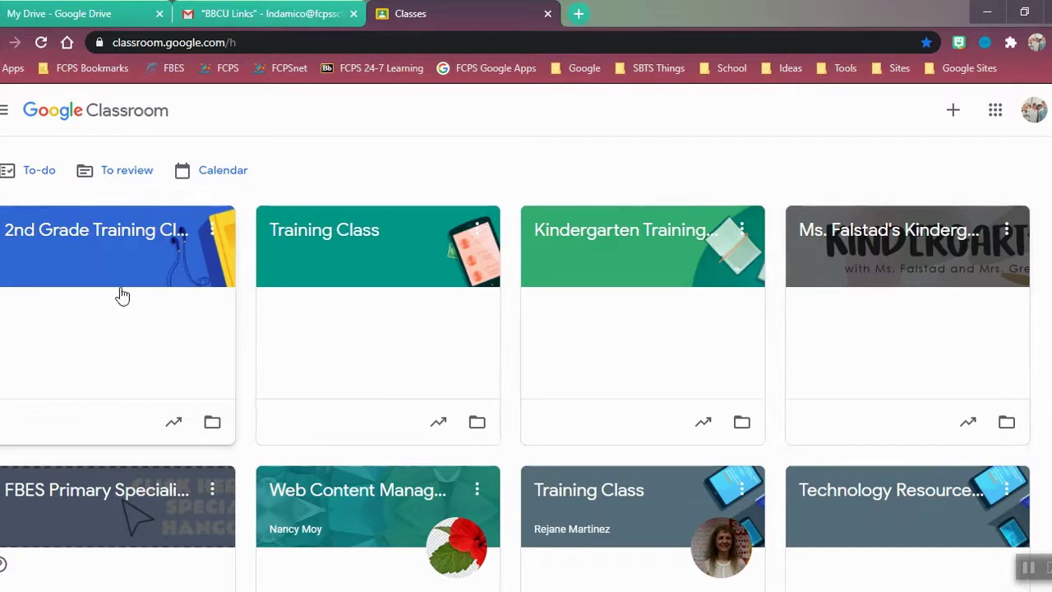
left_click(66, 233)
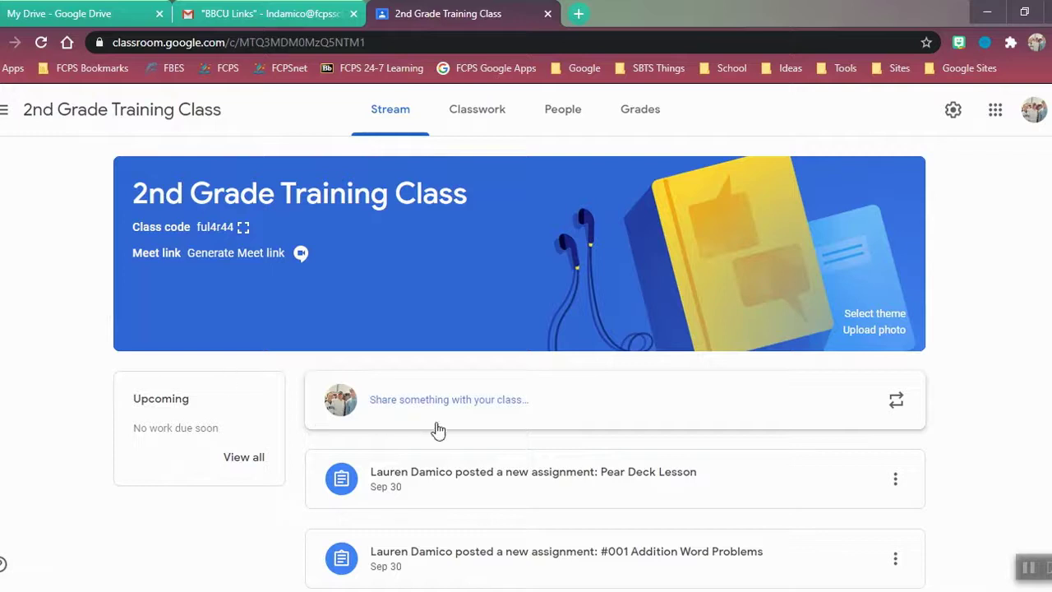
- Review the class's Classwork topics, then return to its Stream of posts
scroll(728, 453, "down", 2)
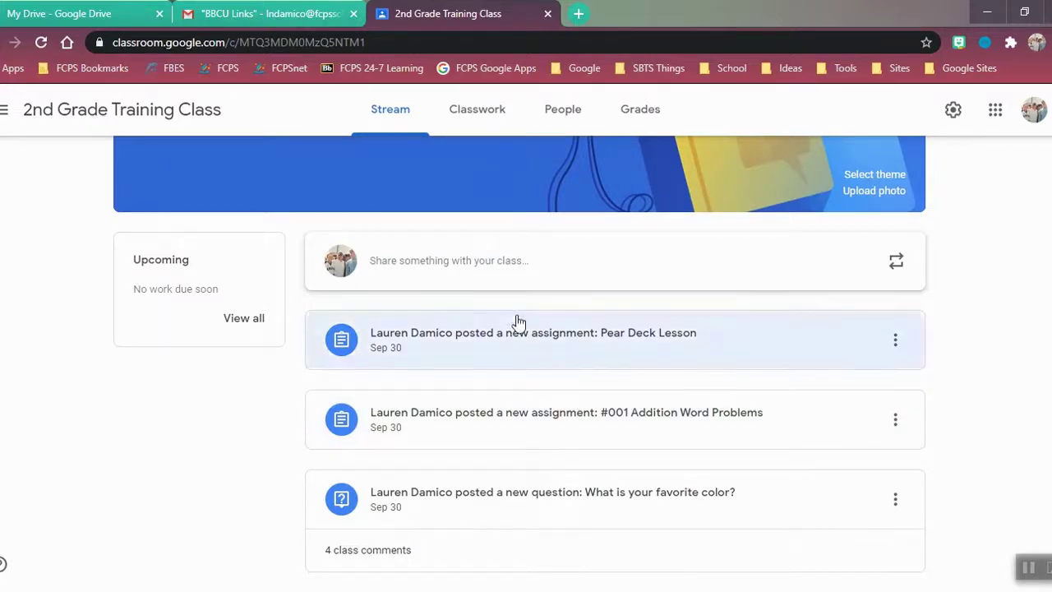
scroll(509, 316, "up", 2)
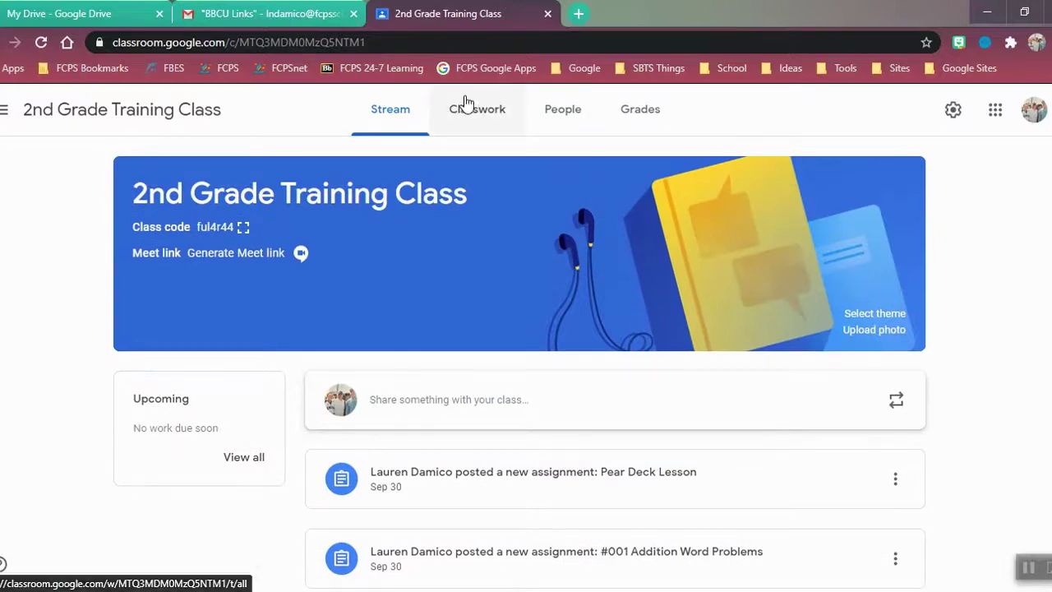
left_click(462, 120)
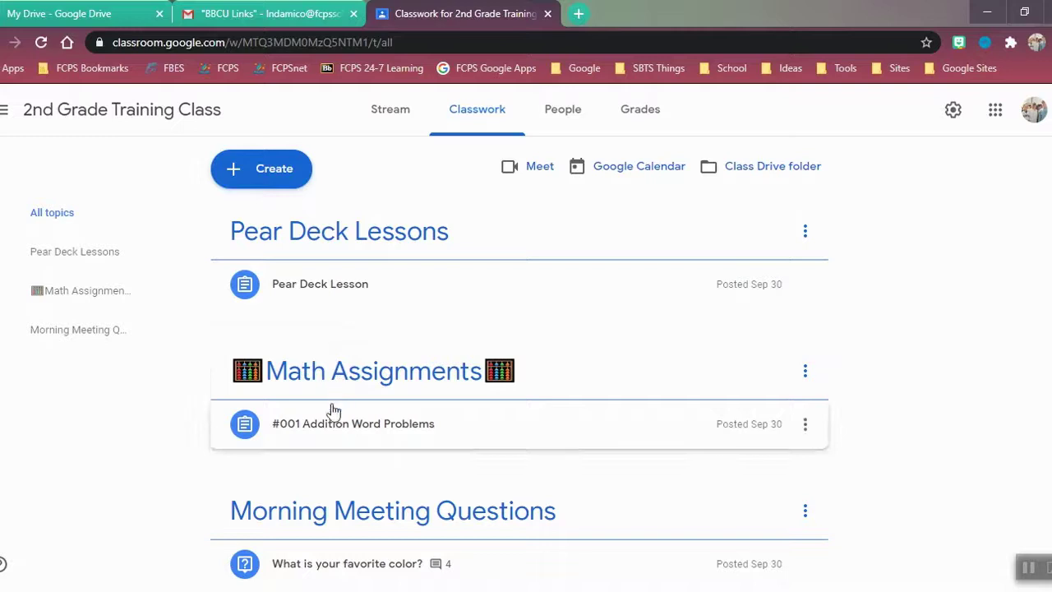
left_click(399, 110)
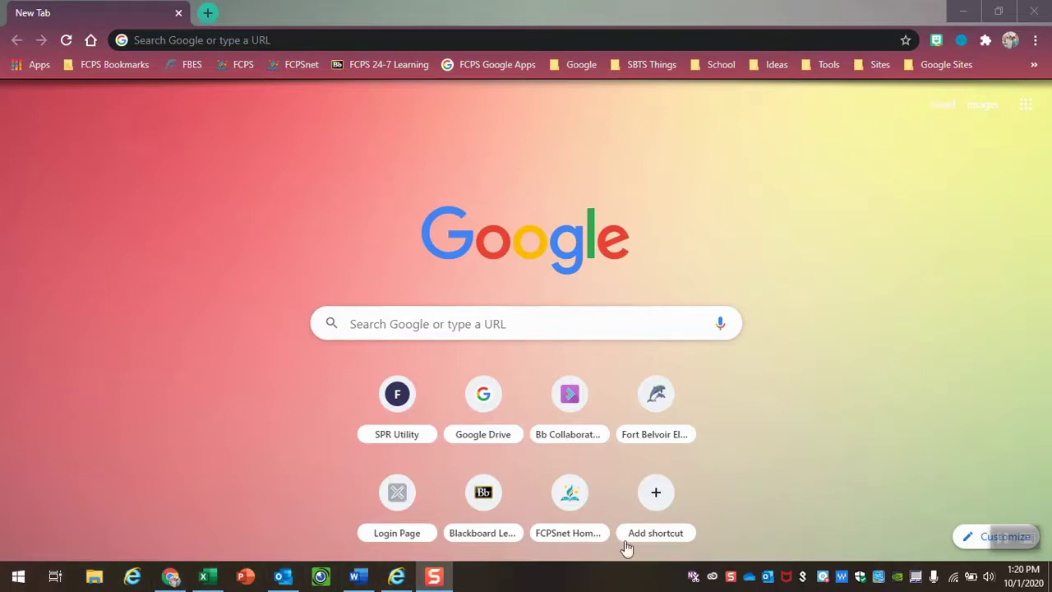
left_click(493, 32)
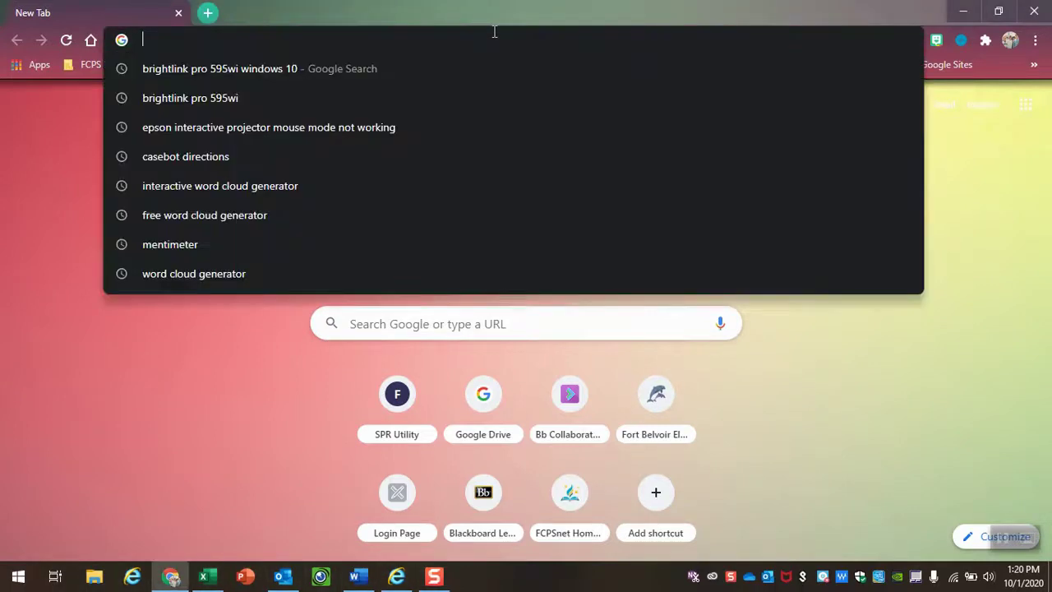
type("www")
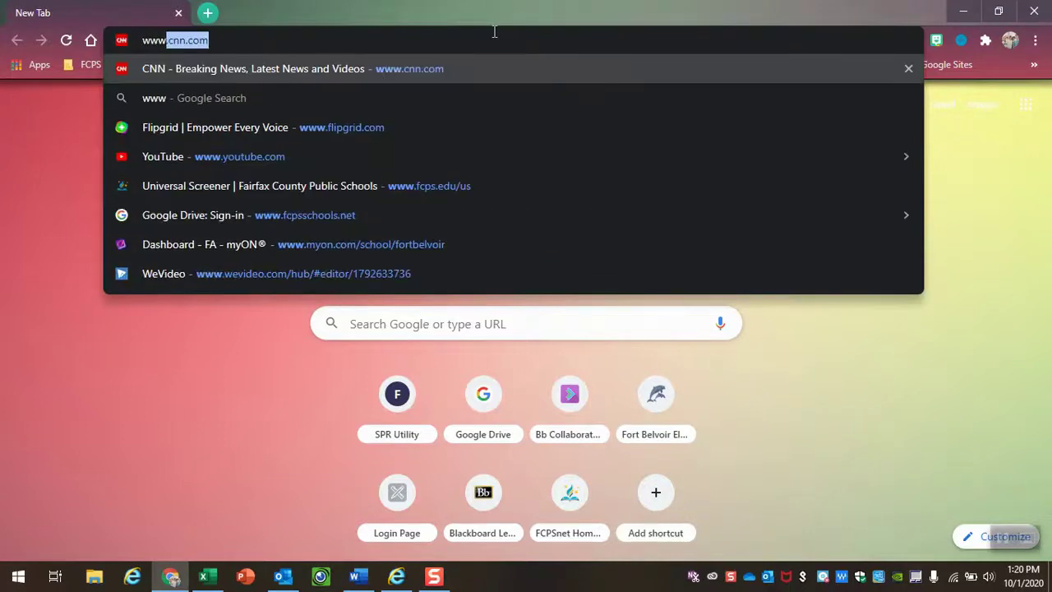
type(".fcps.")
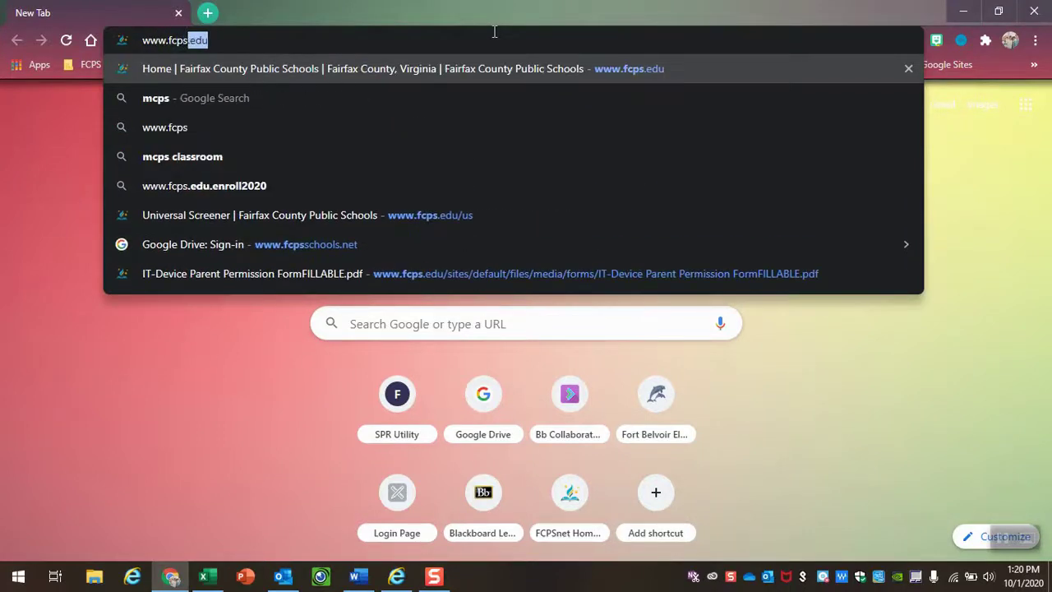
type("edu")
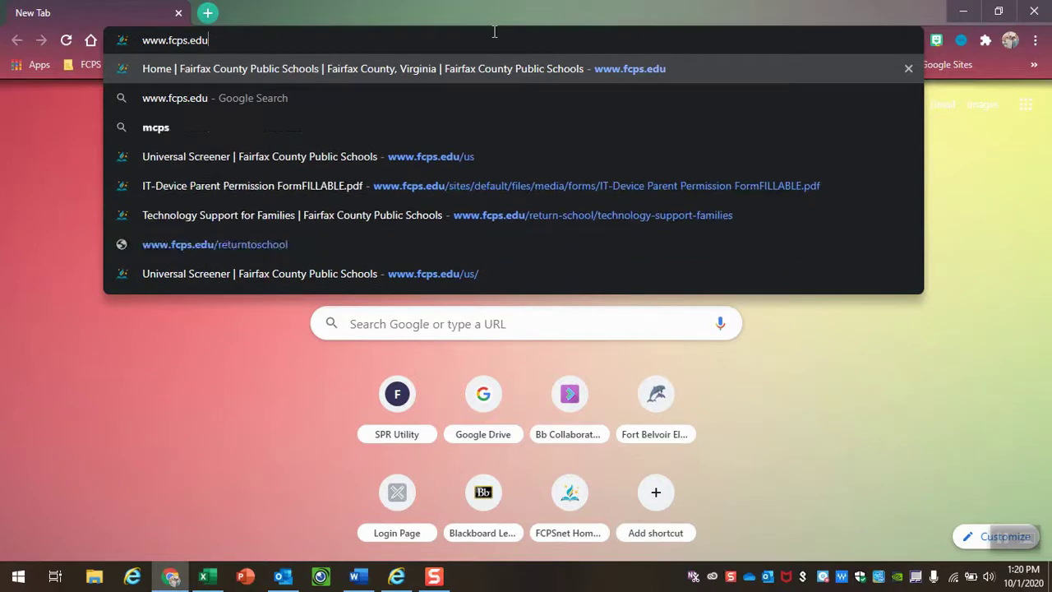
type("/us")
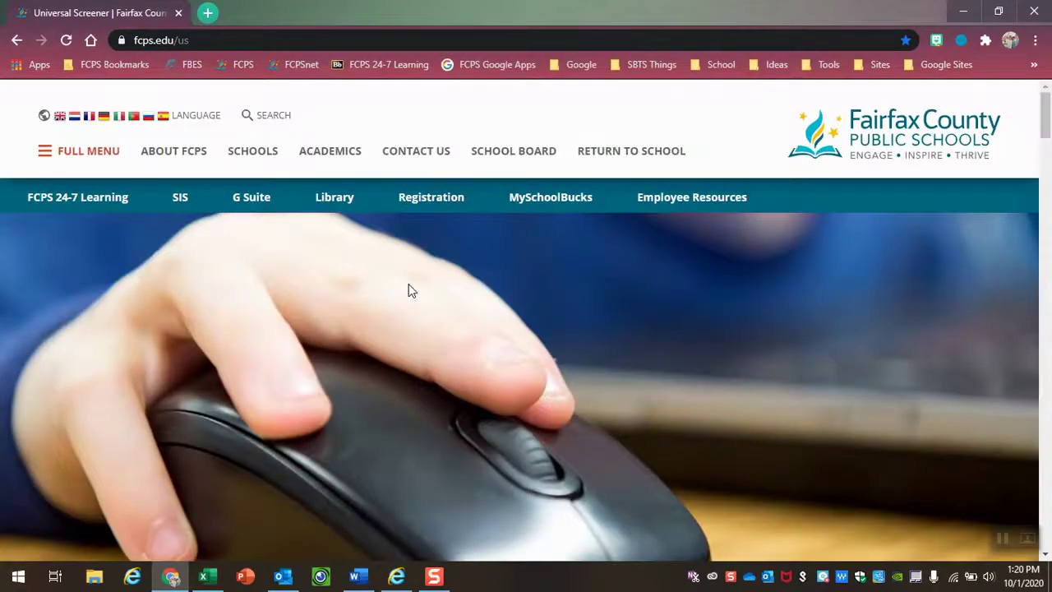
- Open the i-Ready login from the Universal Screener page and select its password field
scroll(409, 283, "down", 5)
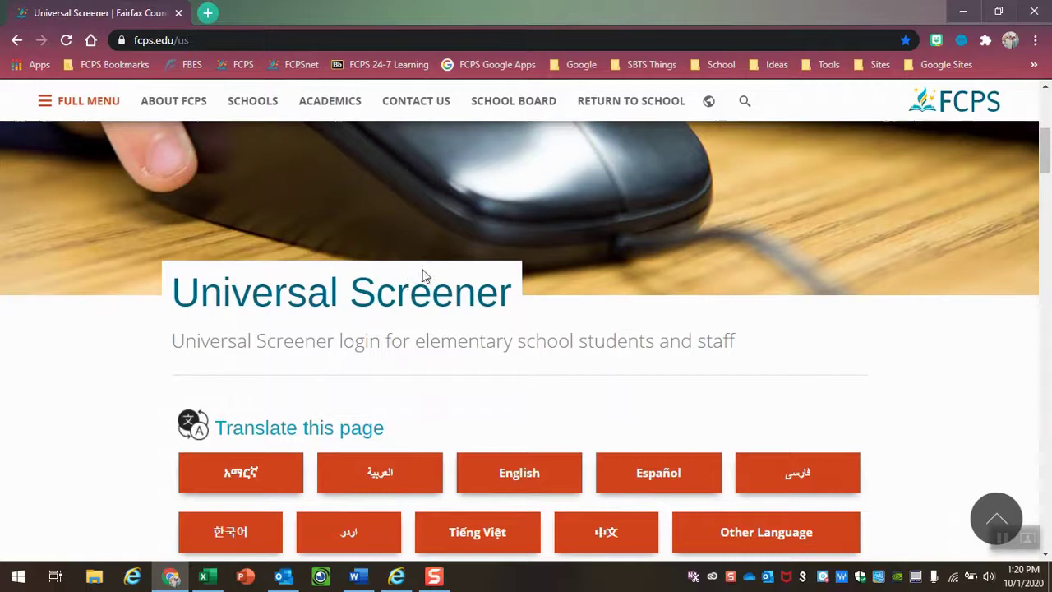
scroll(504, 324, "down", 4)
scroll(503, 323, "down", 2)
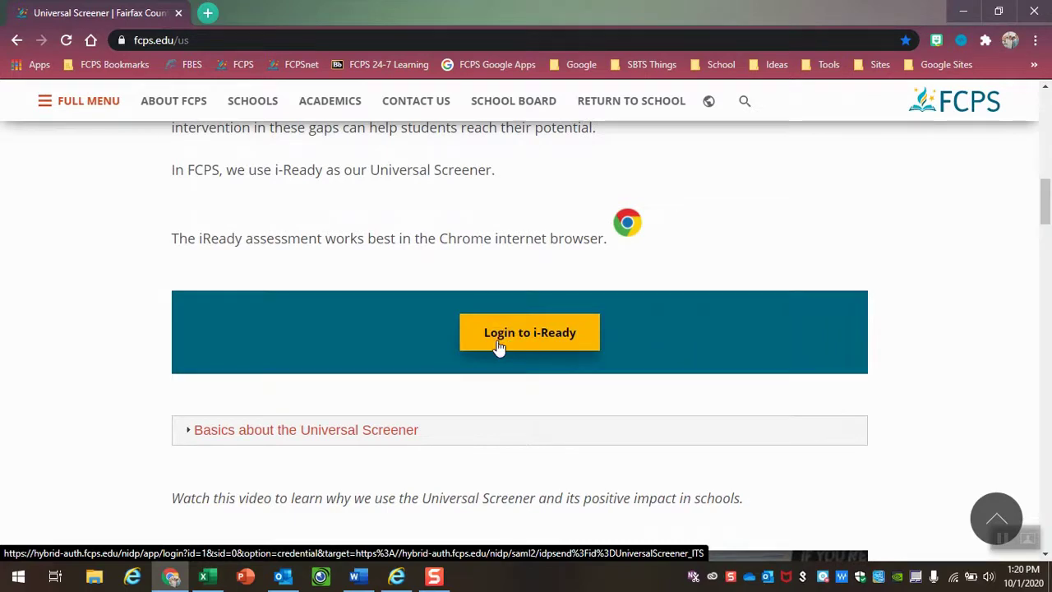
left_click(499, 346)
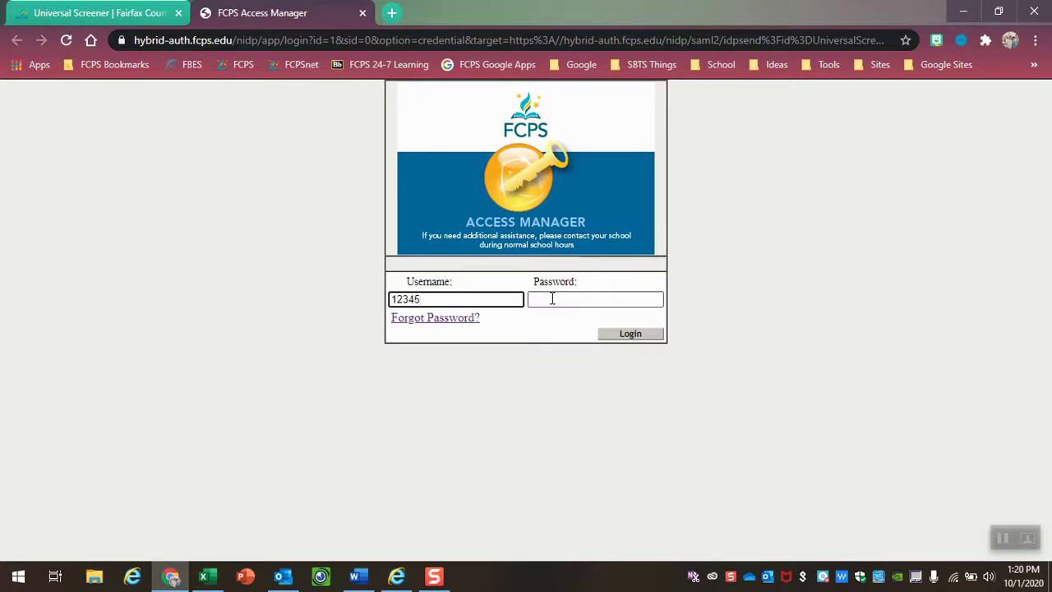
left_click(552, 299)
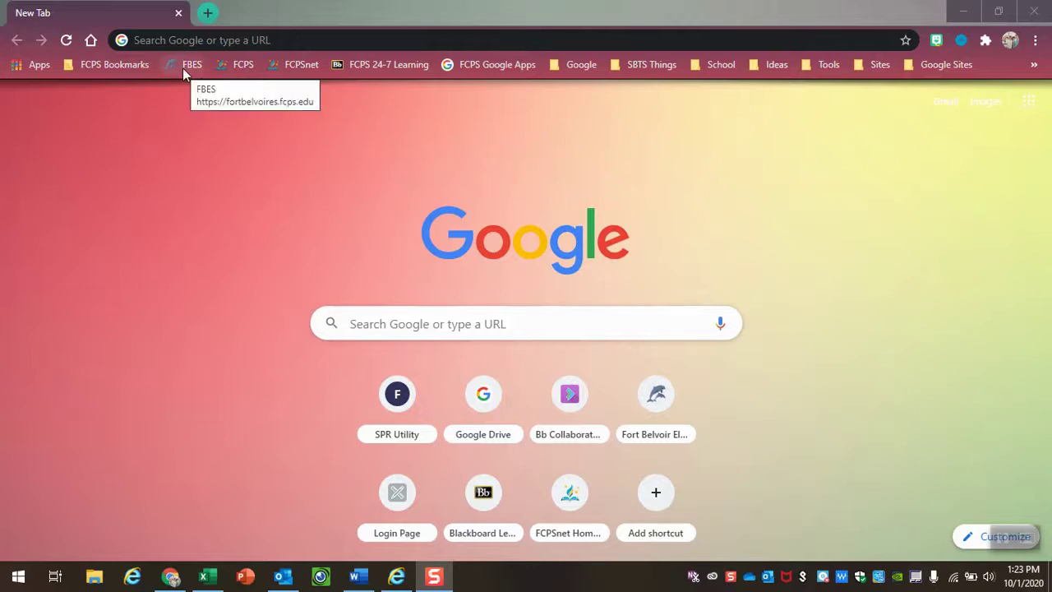
- Navigate to fortbelvoires.fcps.edu, dropping the suggested /user/login completion
left_click(235, 40)
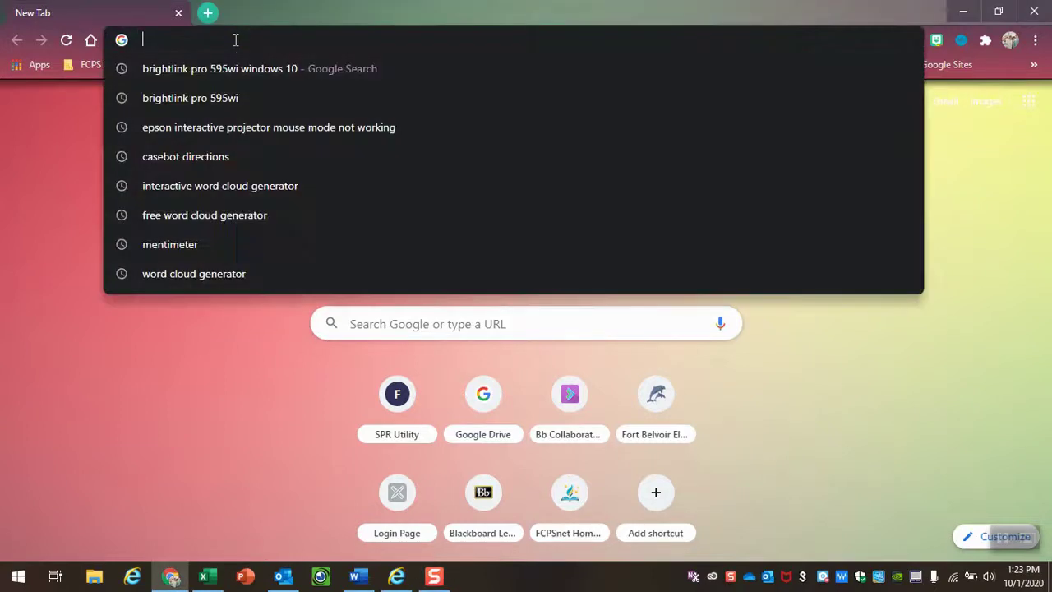
type("f")
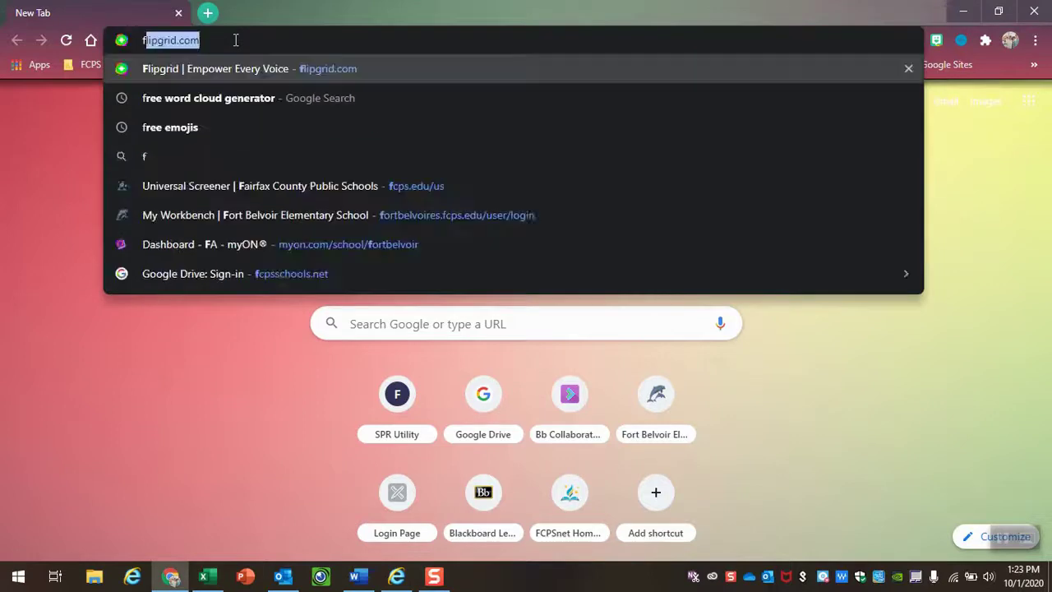
type("ortbeloi")
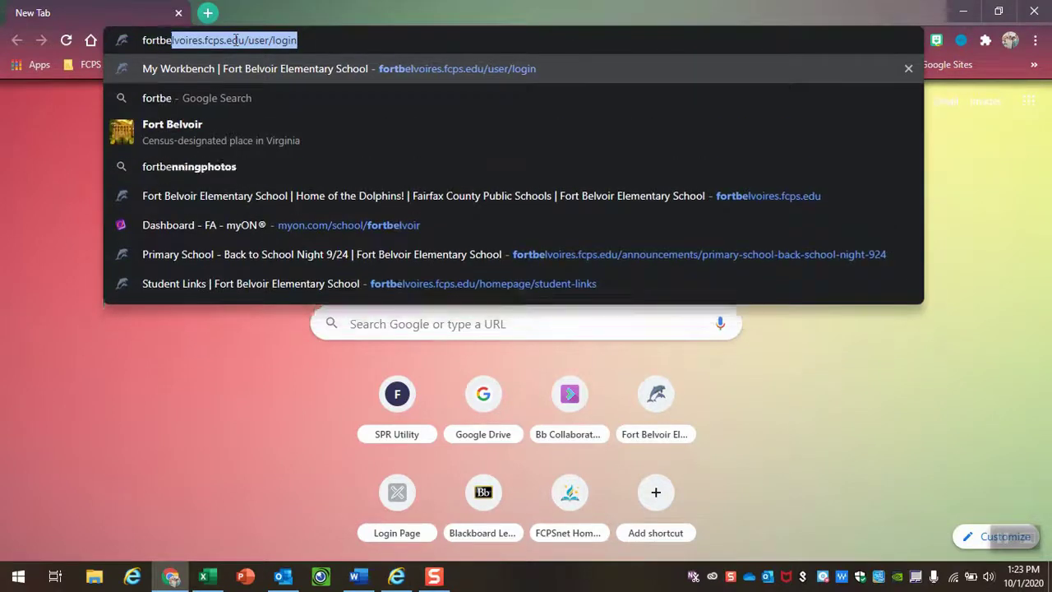
key("BackSpace")
key("BackSpace")
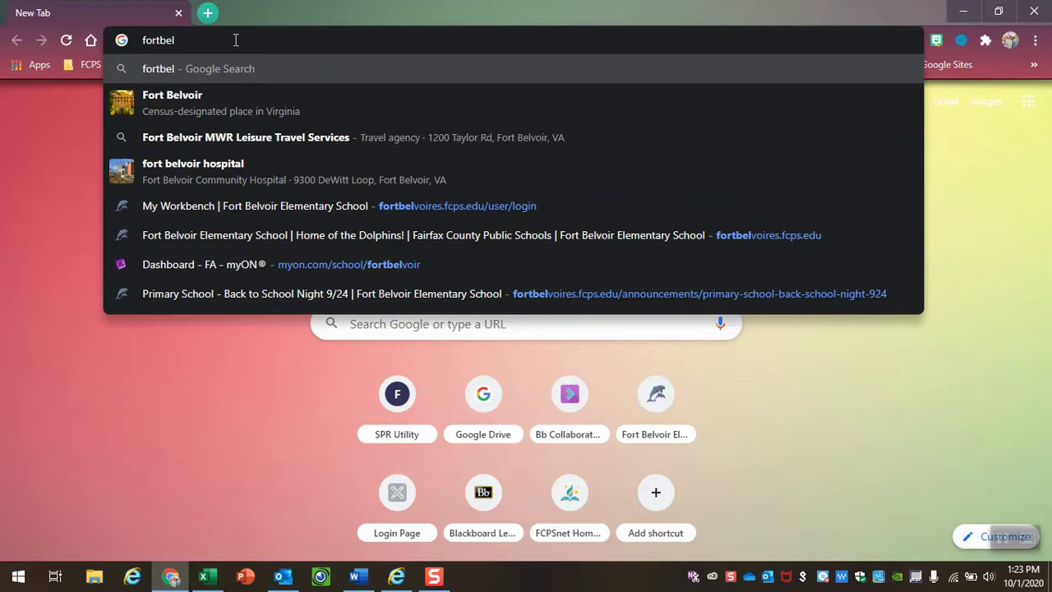
type("voires")
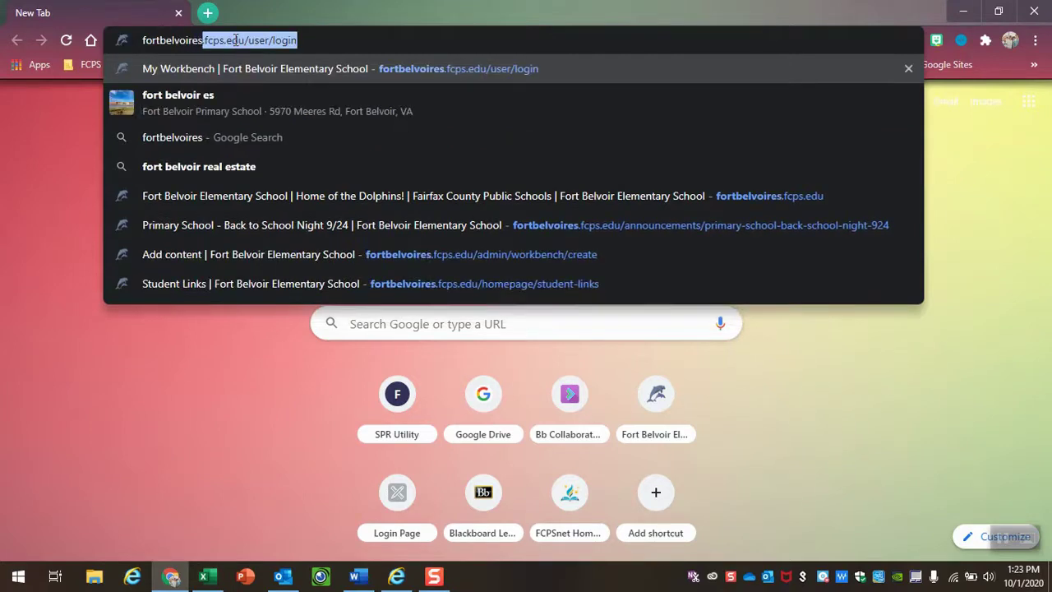
type(".fc")
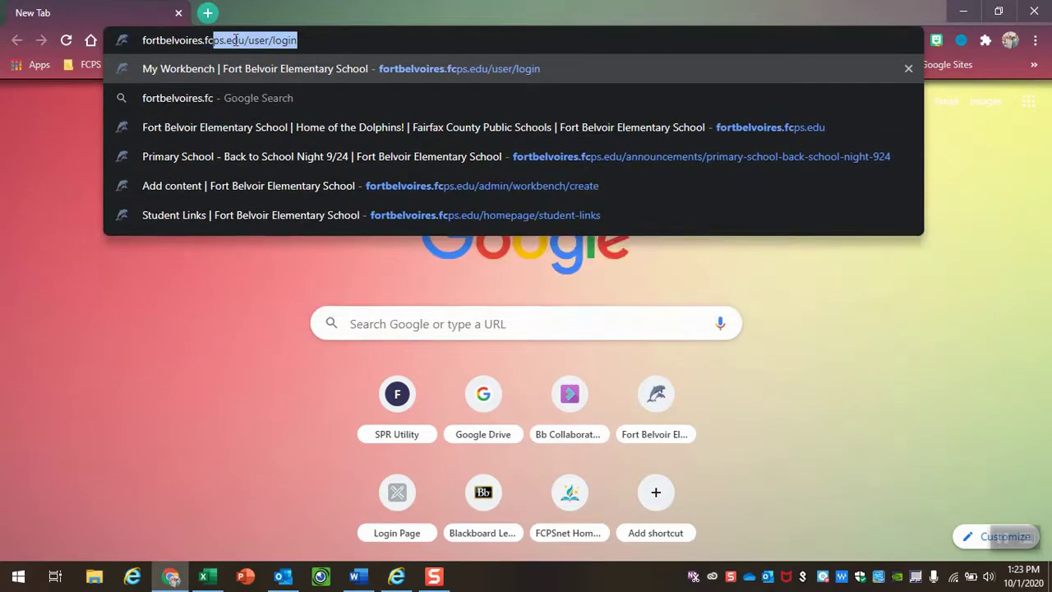
type("ps.edu")
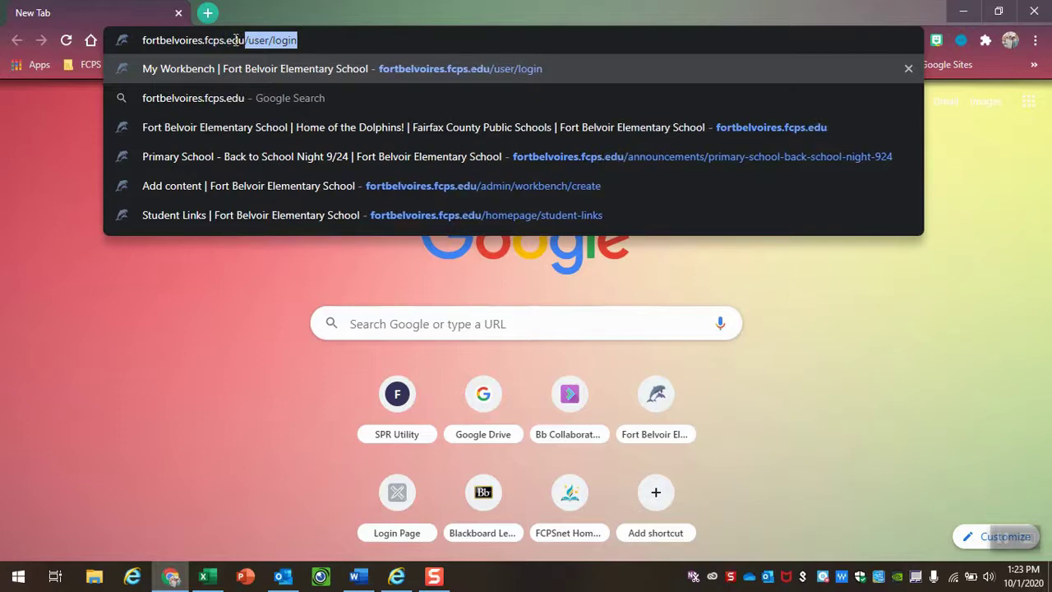
key("Delete")
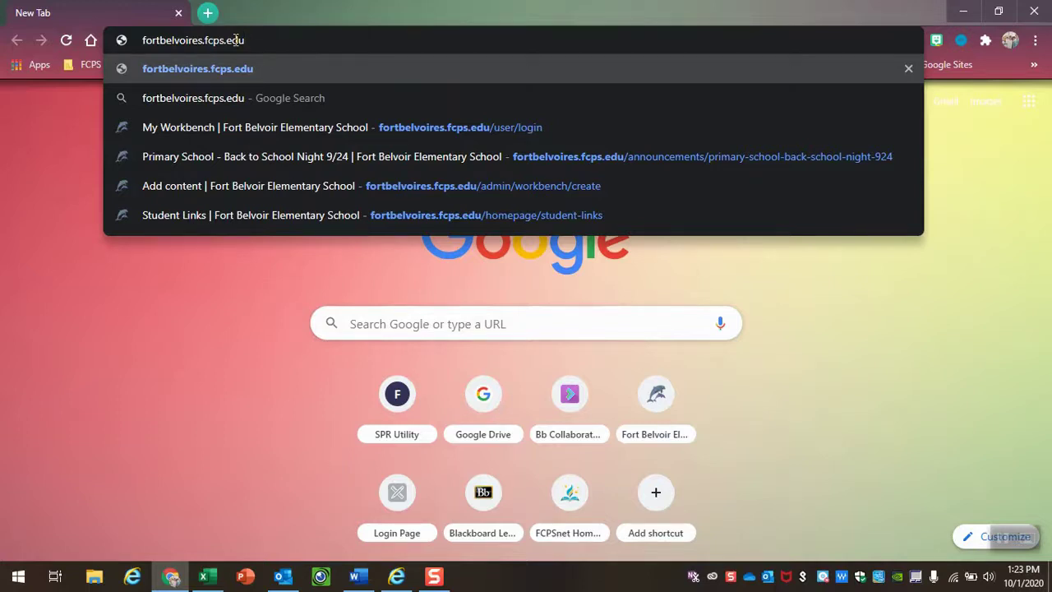
key("Return")
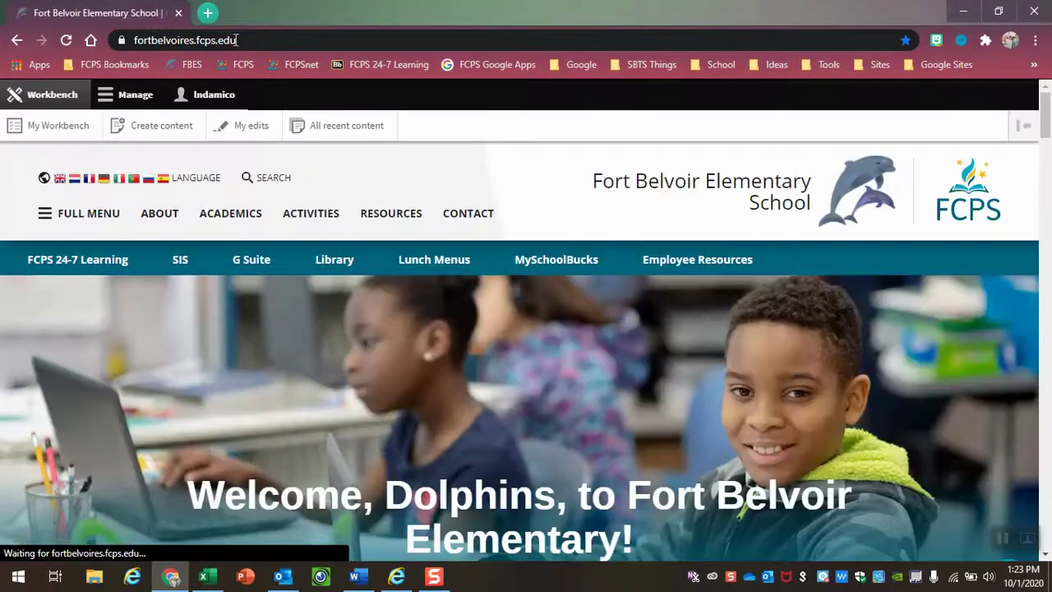
scroll(280, 323, "down", 1)
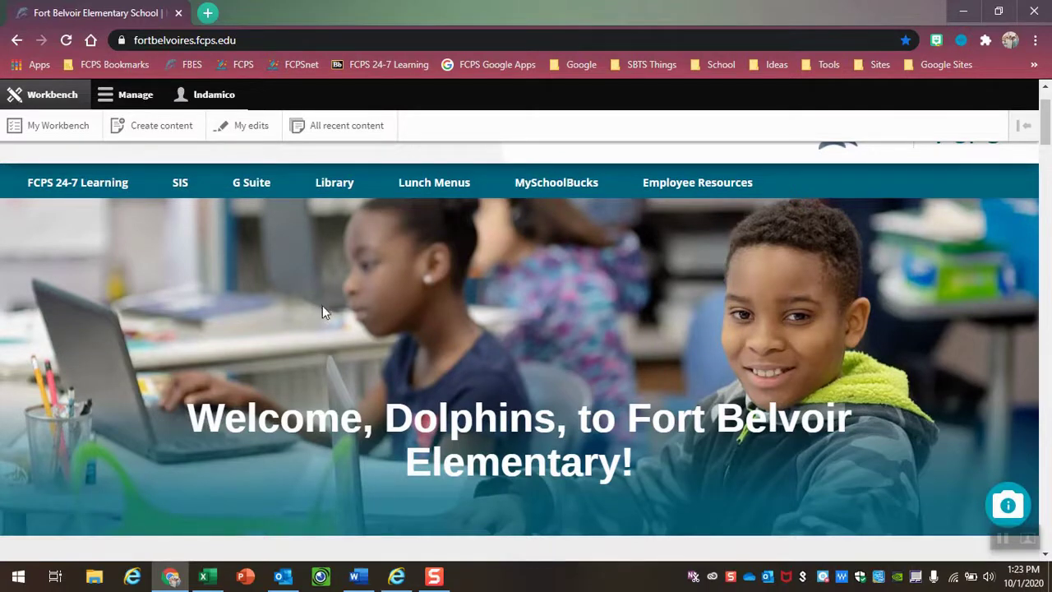
scroll(398, 362, "down", 3)
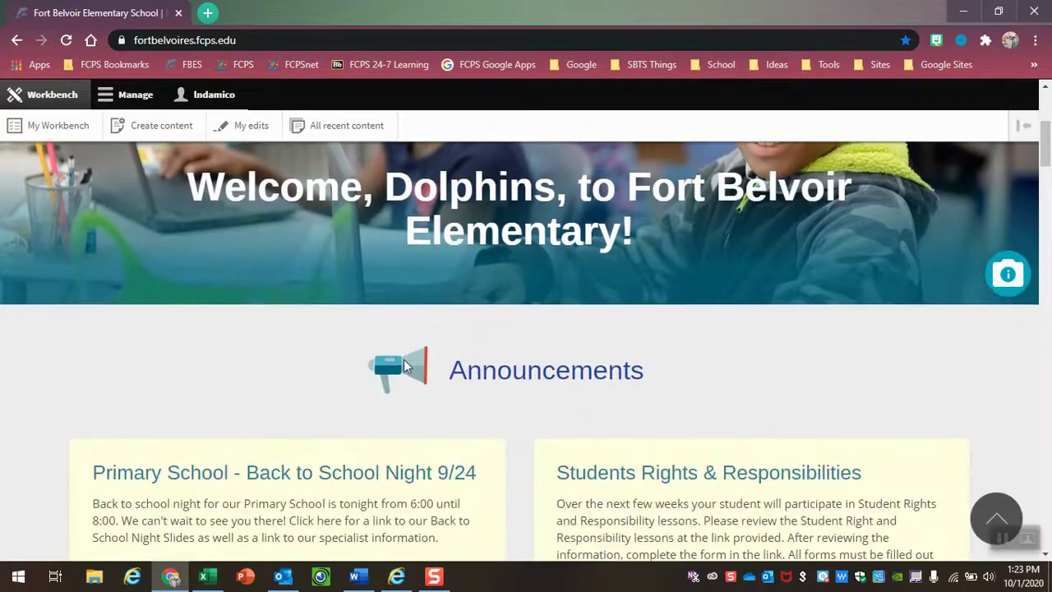
scroll(404, 366, "down", 1)
scroll(403, 365, "down", 1)
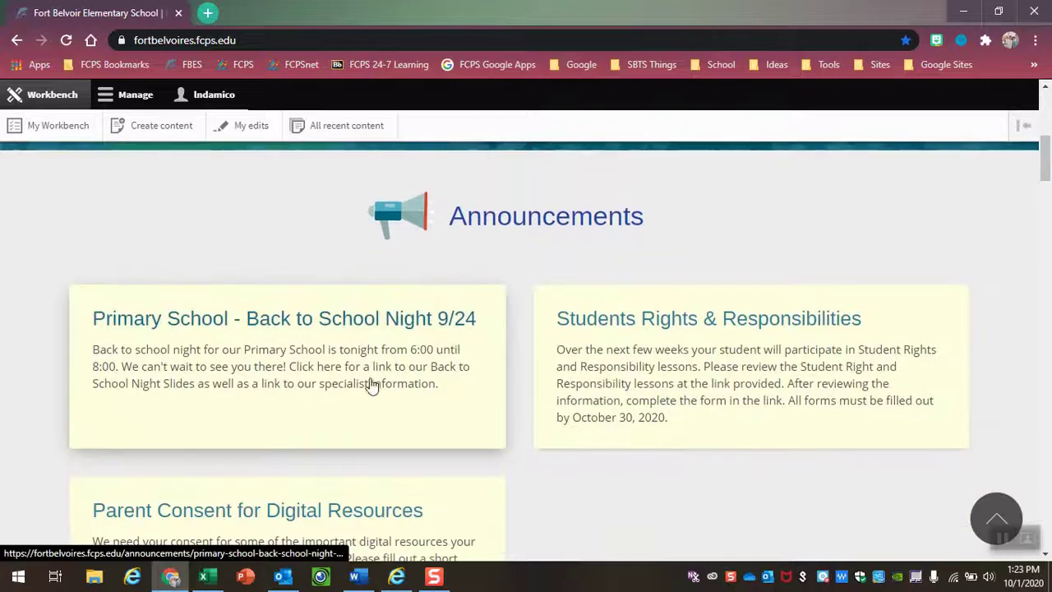
scroll(820, 355, "down", 3)
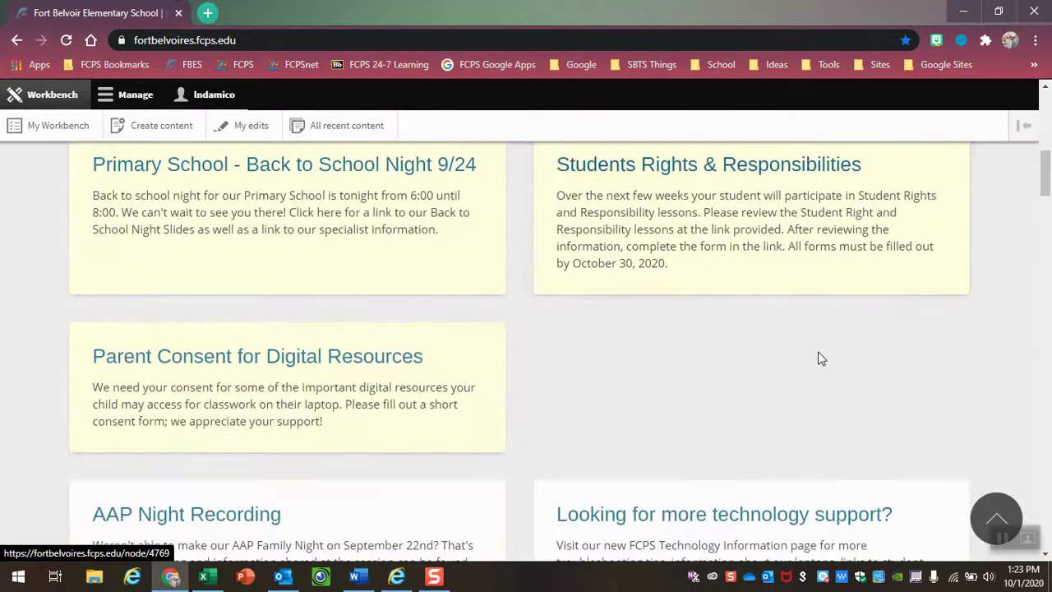
scroll(819, 358, "down", 3)
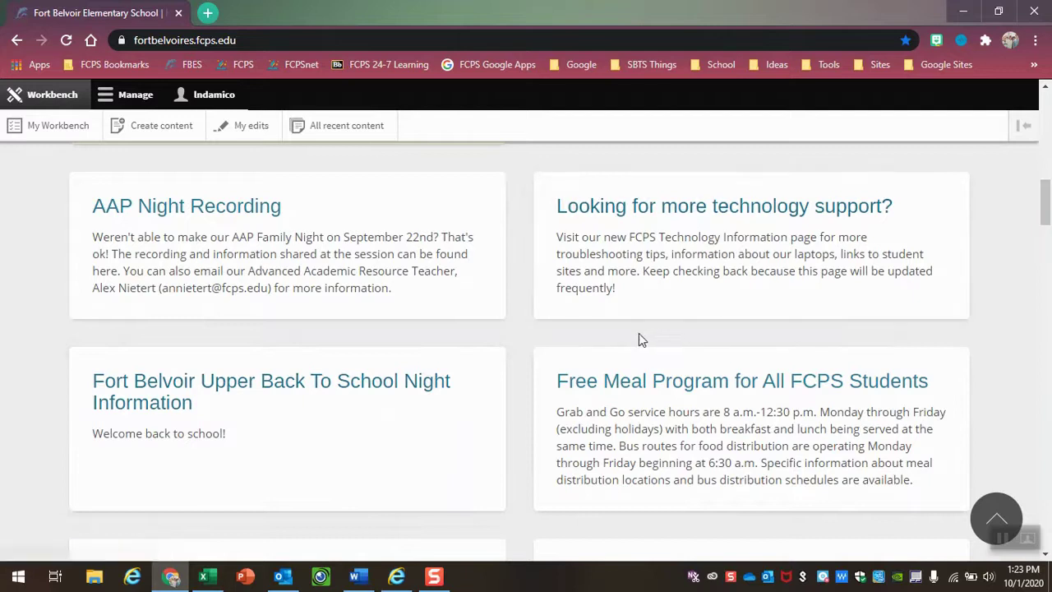
scroll(639, 352, "up", 4)
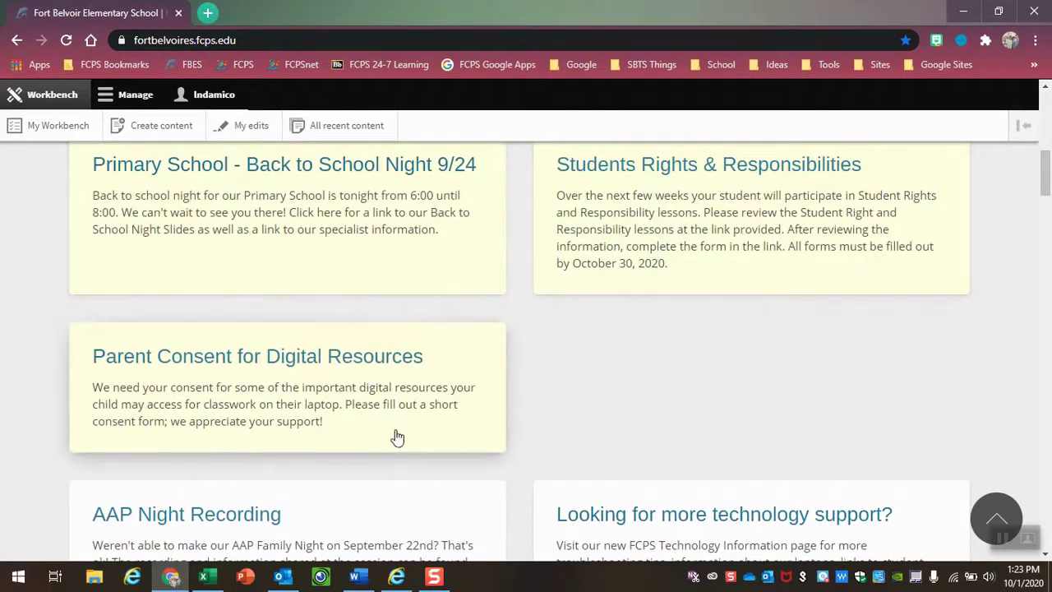
scroll(399, 437, "up", 2)
scroll(399, 438, "up", 5)
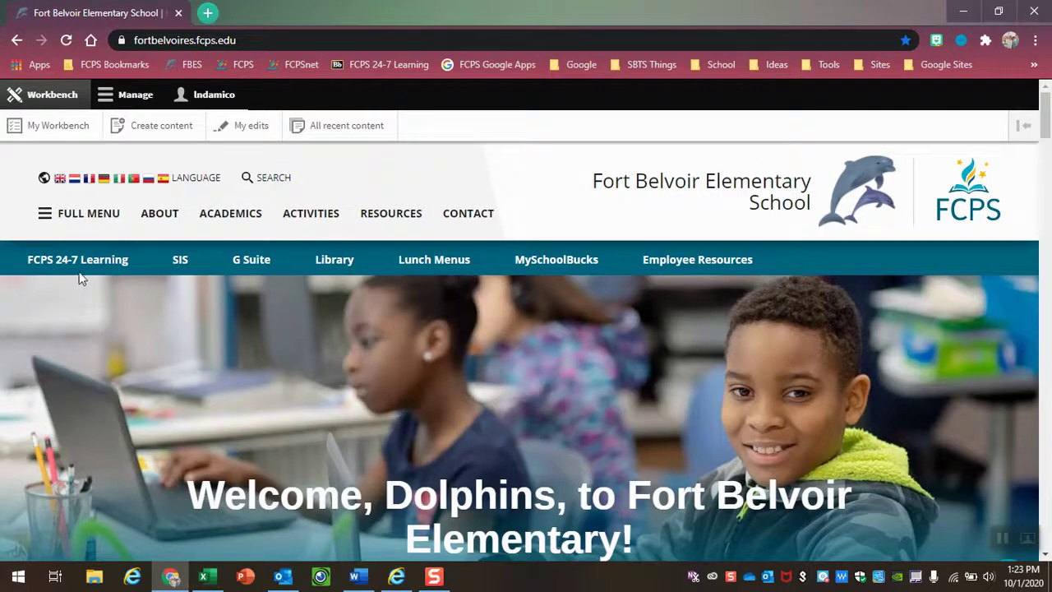
left_click(75, 221)
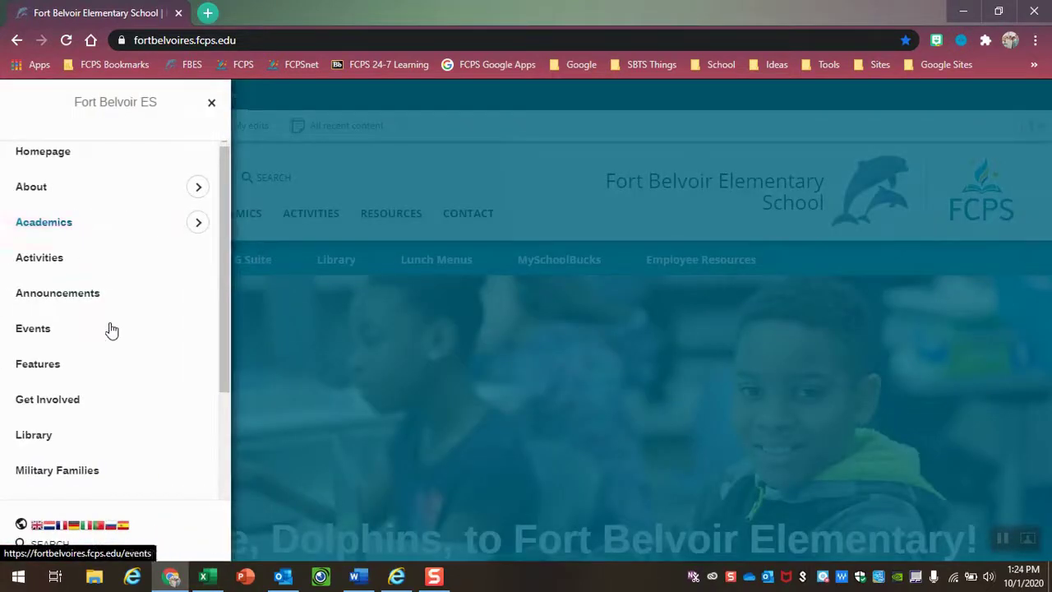
scroll(110, 331, "down", 1)
scroll(110, 331, "down", 1)
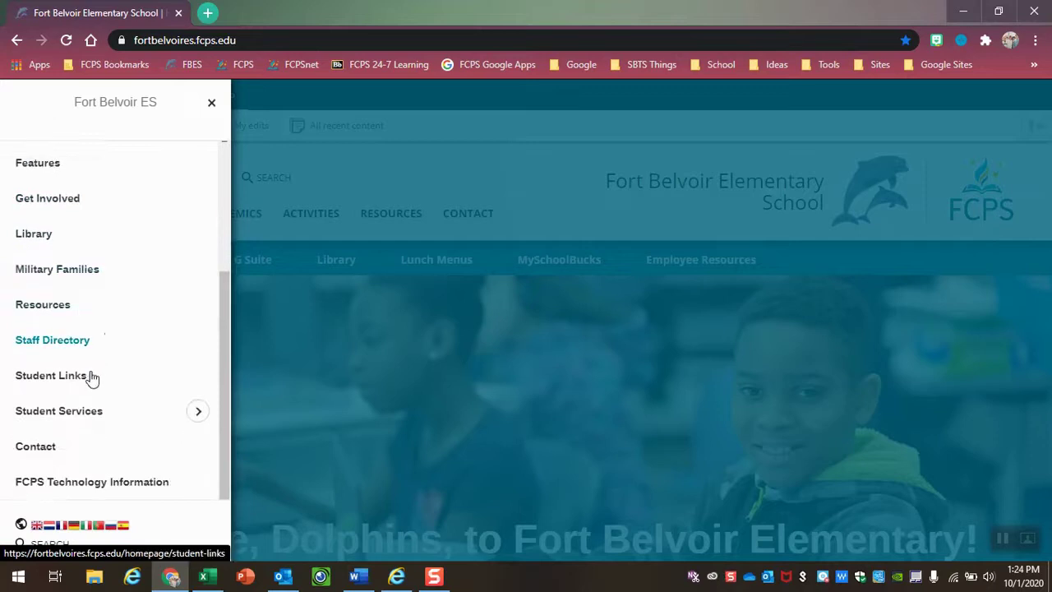
left_click(87, 379)
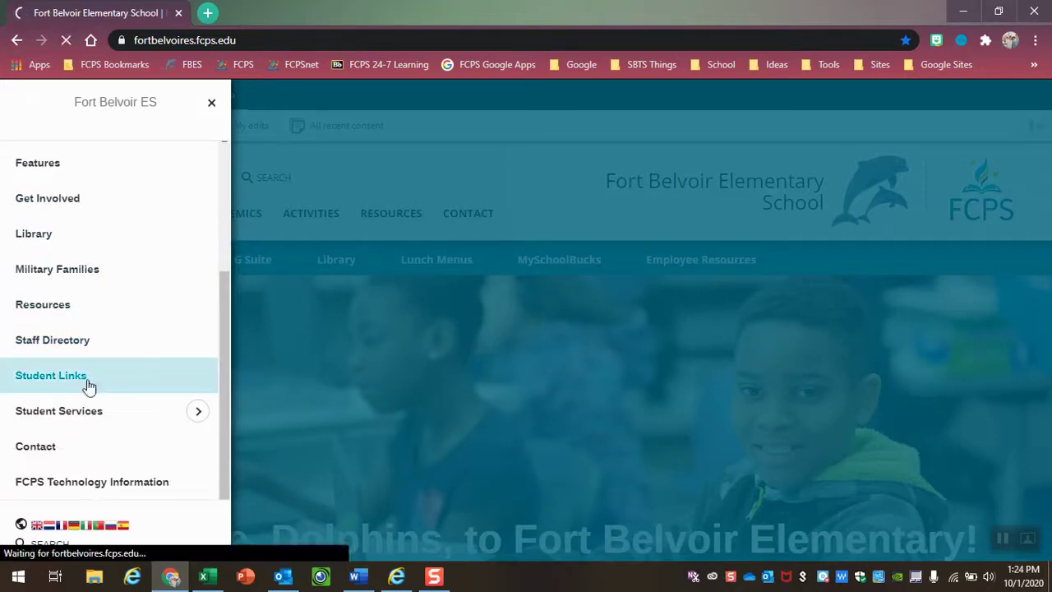
scroll(721, 457, "down", 5)
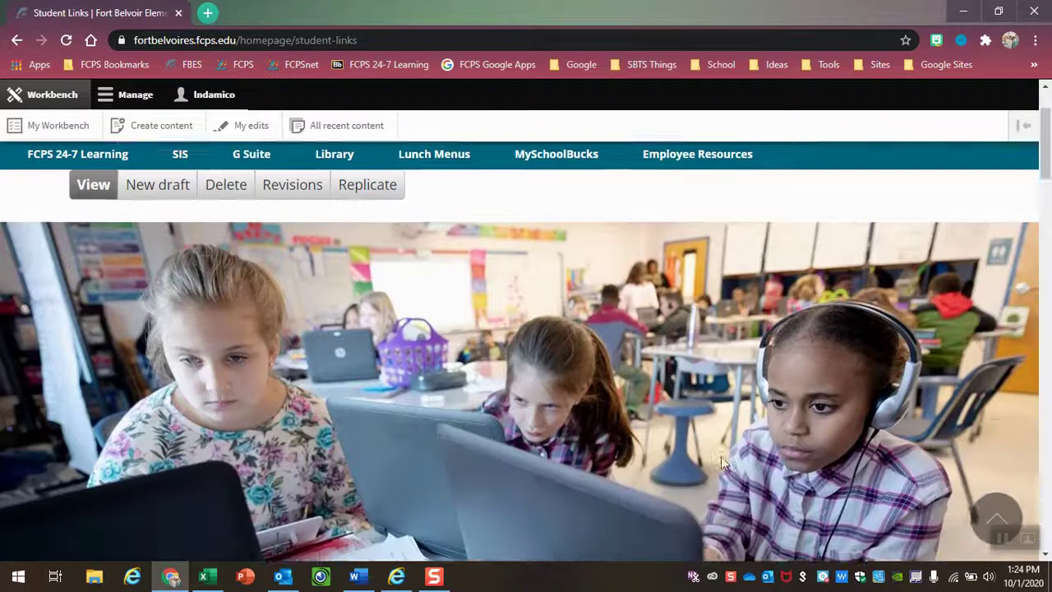
scroll(721, 463, "down", 3)
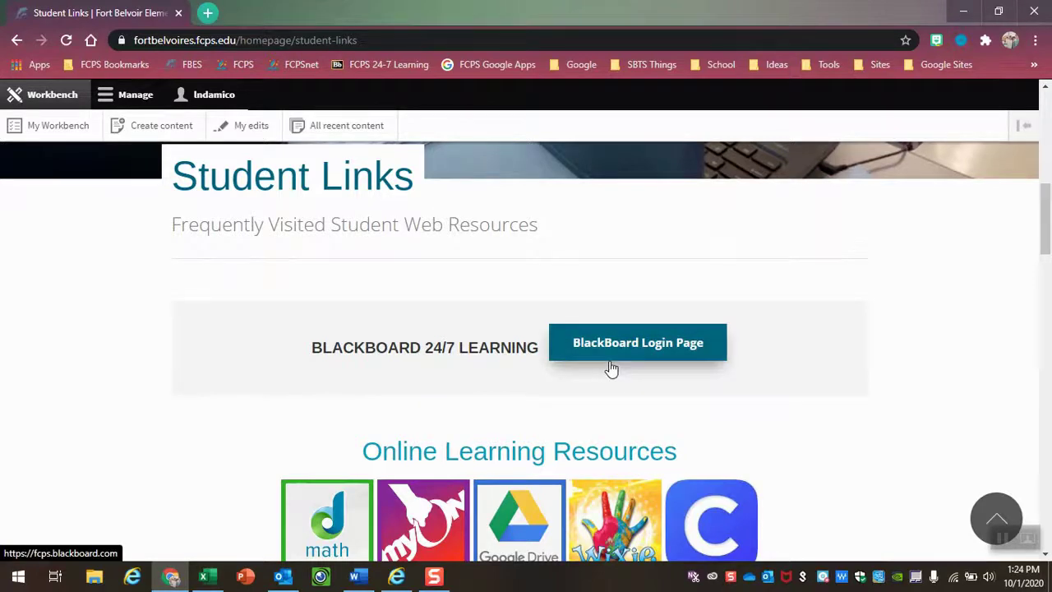
scroll(611, 369, "down", 3)
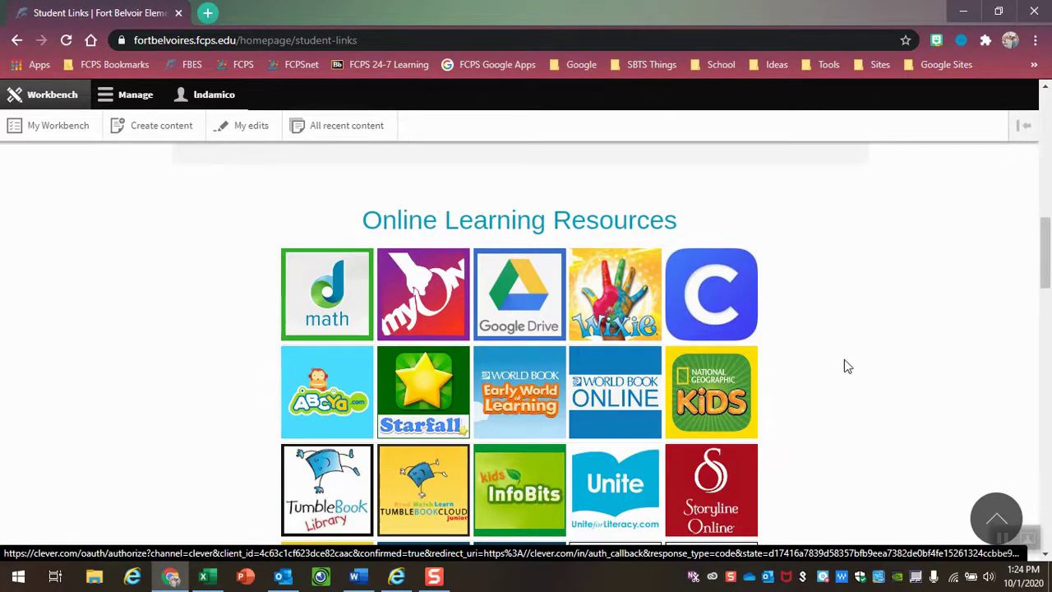
scroll(843, 361, "down", 1)
scroll(830, 369, "down", 1)
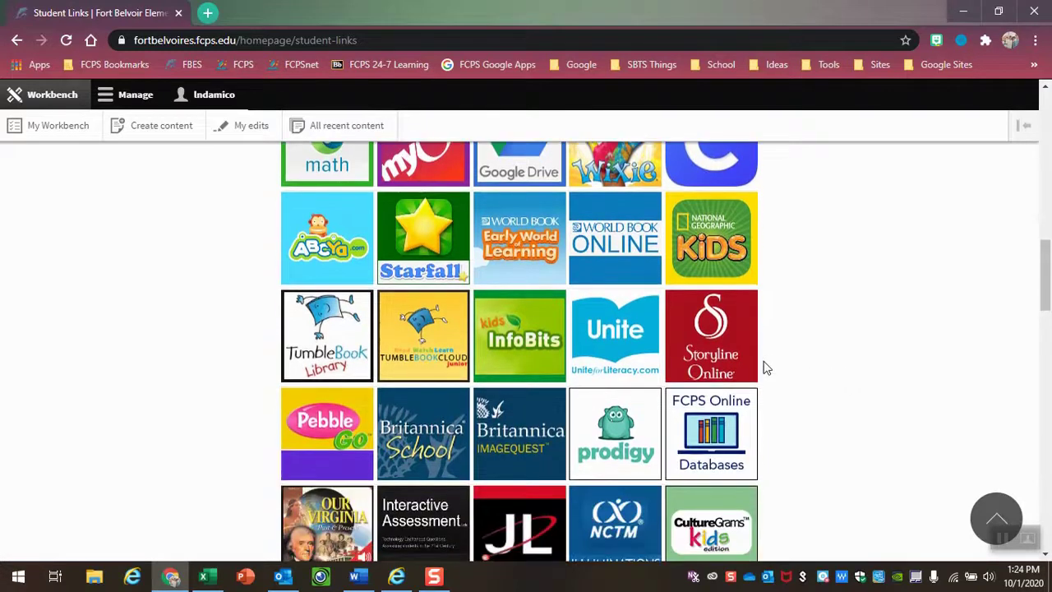
scroll(764, 368, "down", 1)
scroll(764, 368, "down", 1)
scroll(764, 368, "down", 2)
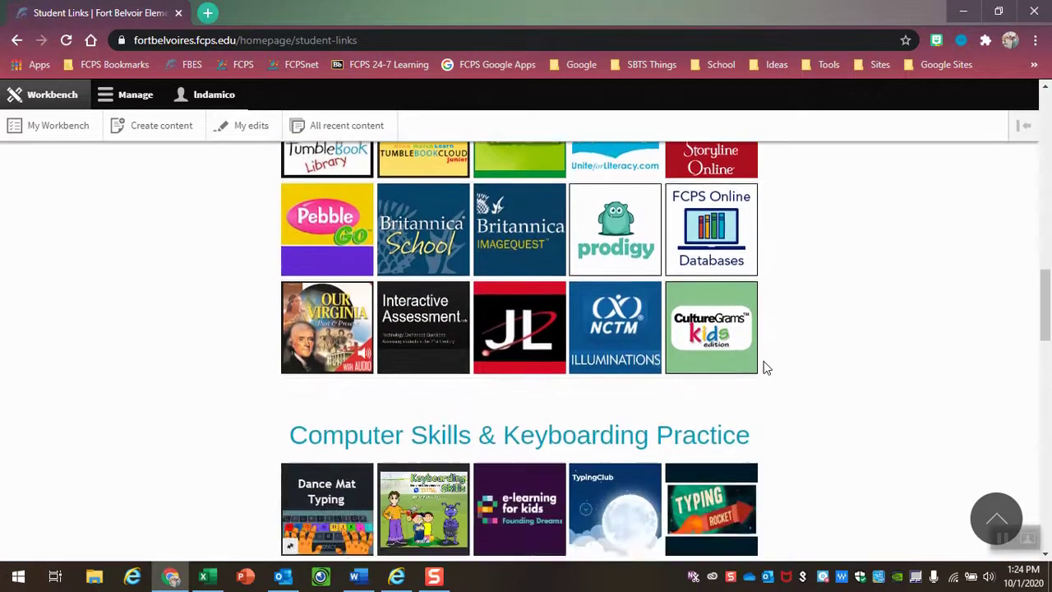
scroll(764, 368, "down", 1)
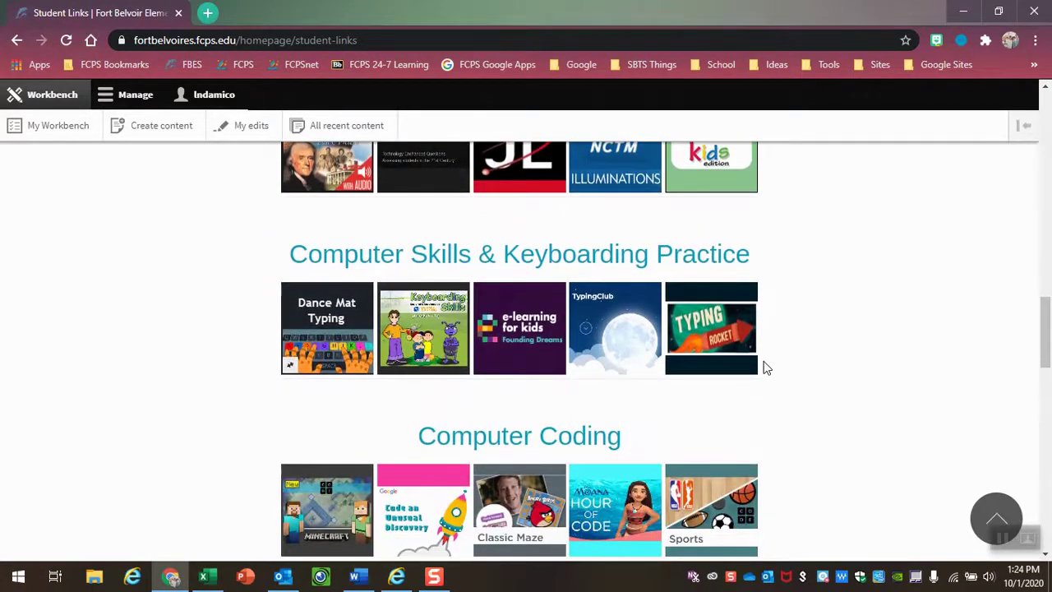
scroll(764, 368, "down", 3)
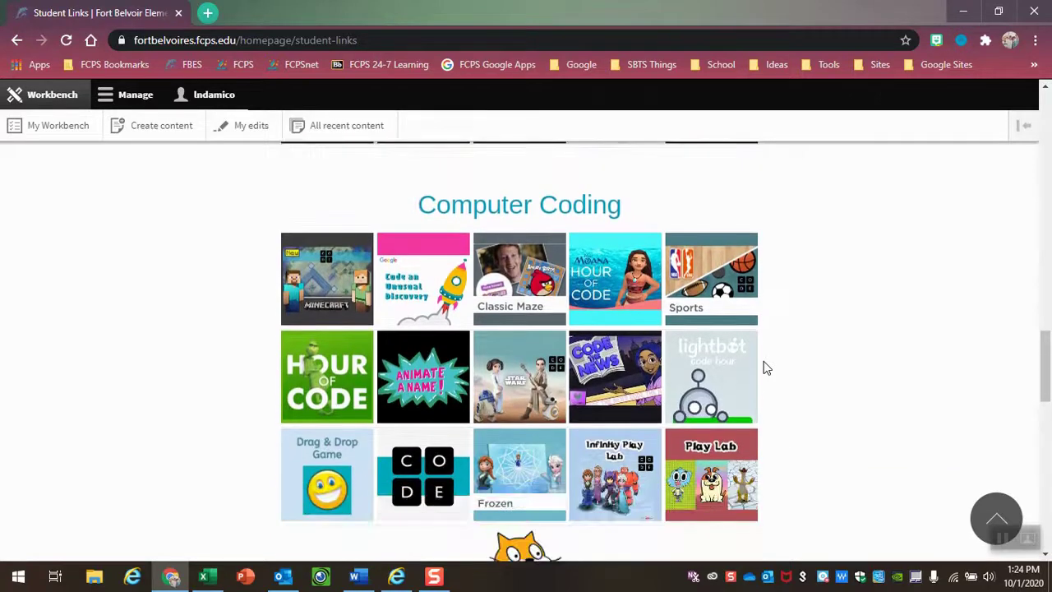
scroll(764, 368, "down", 3)
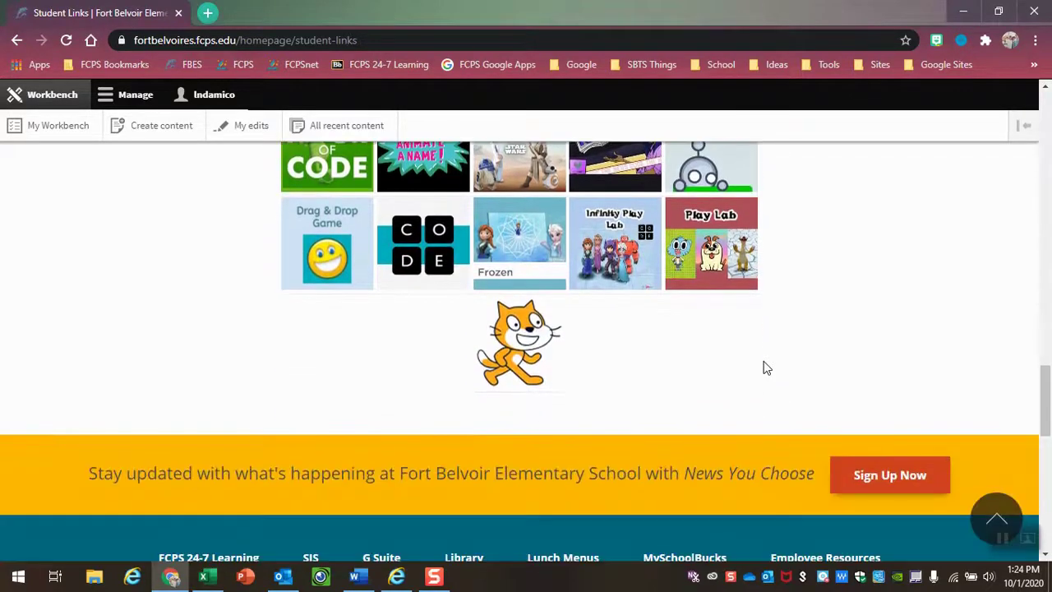
scroll(764, 368, "up", 2)
scroll(764, 368, "up", 8)
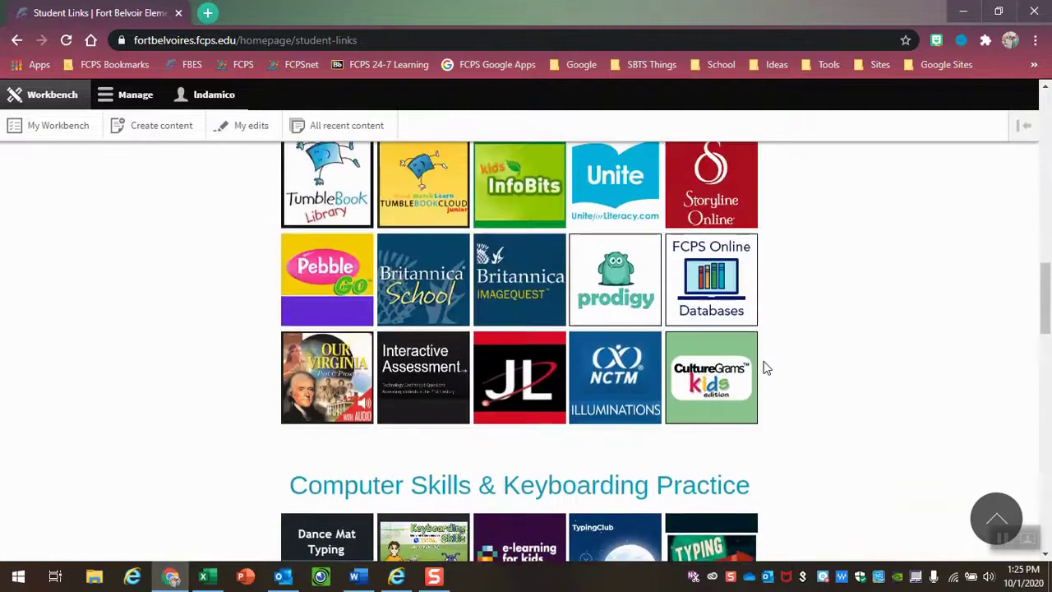
scroll(764, 368, "up", 3)
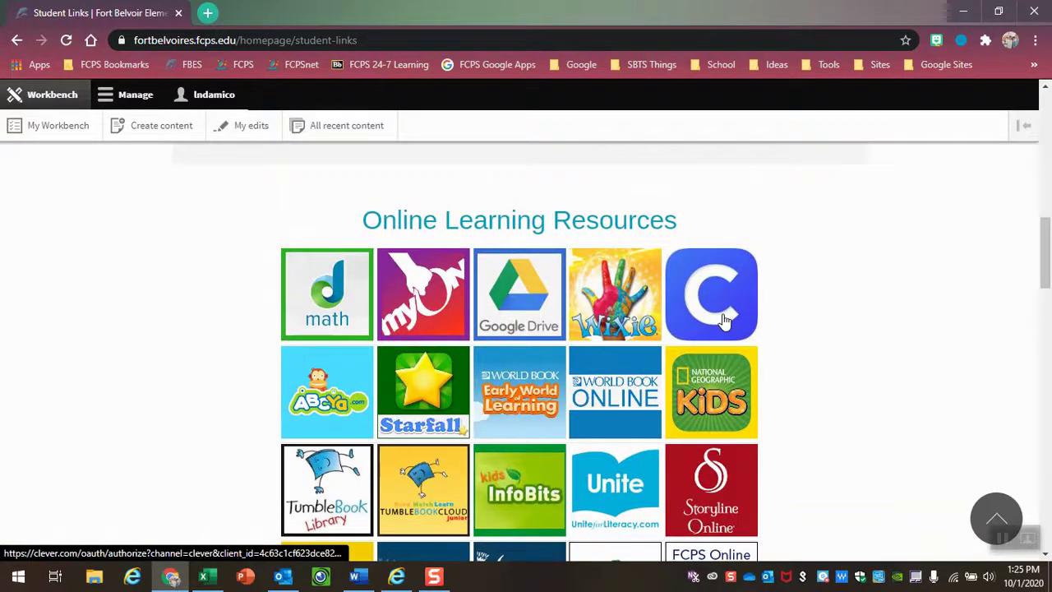
left_click(438, 315)
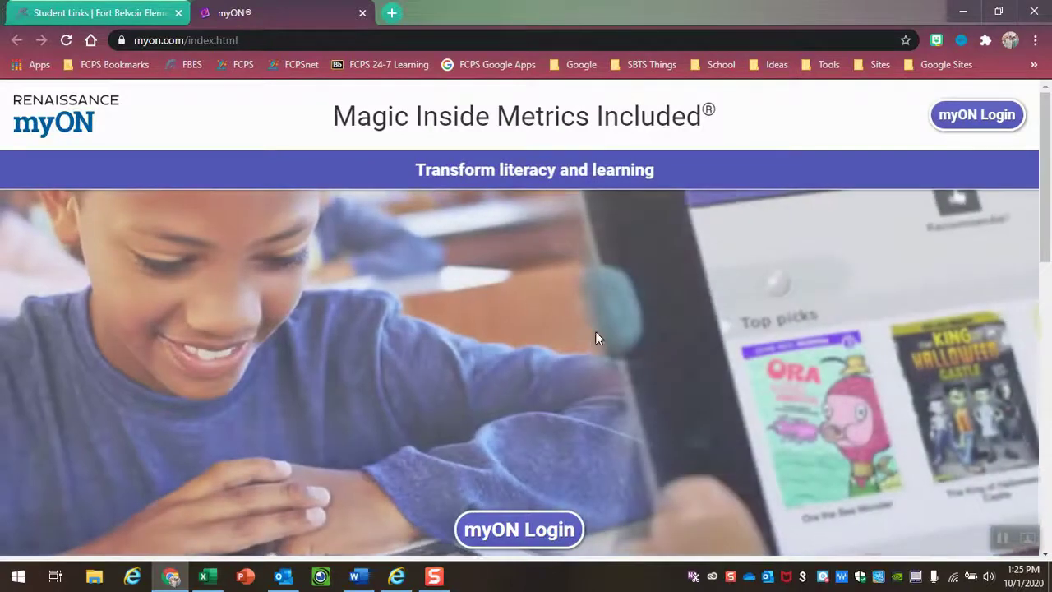
left_click(529, 530)
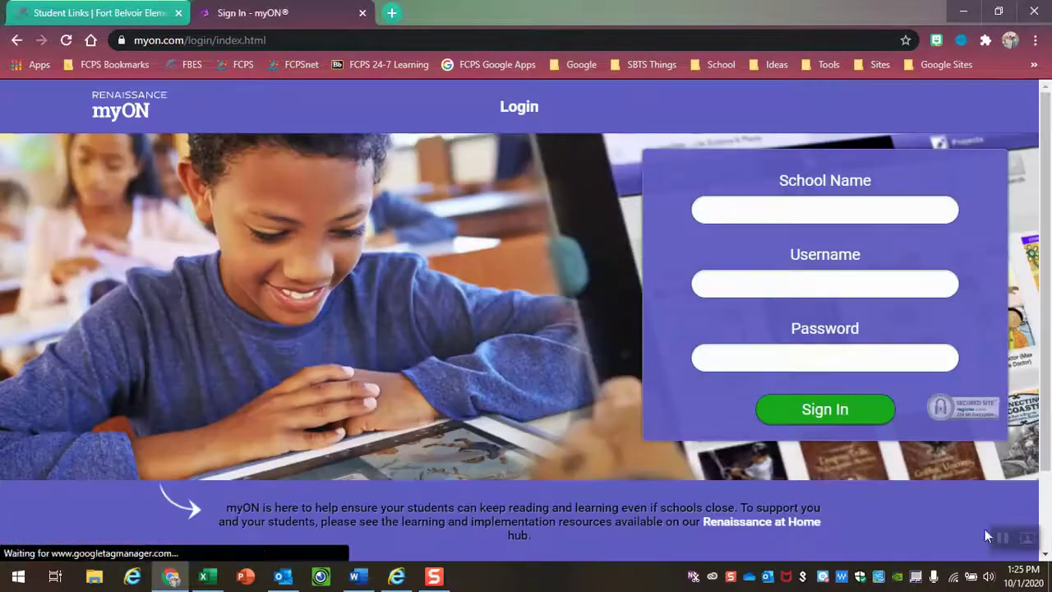
left_click(830, 203)
type("fort")
type("belvoir")
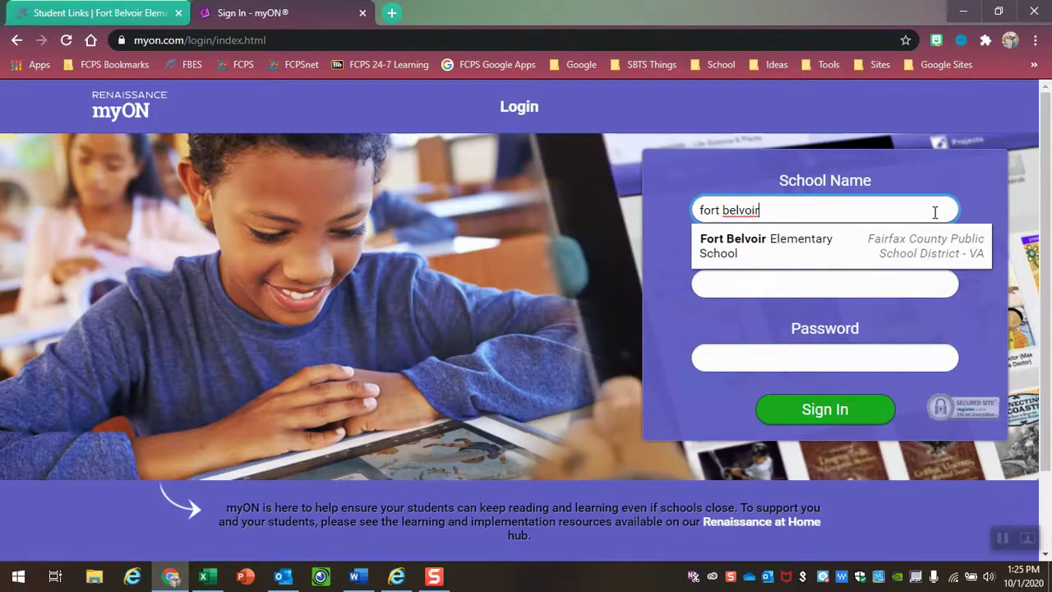
left_click(882, 255)
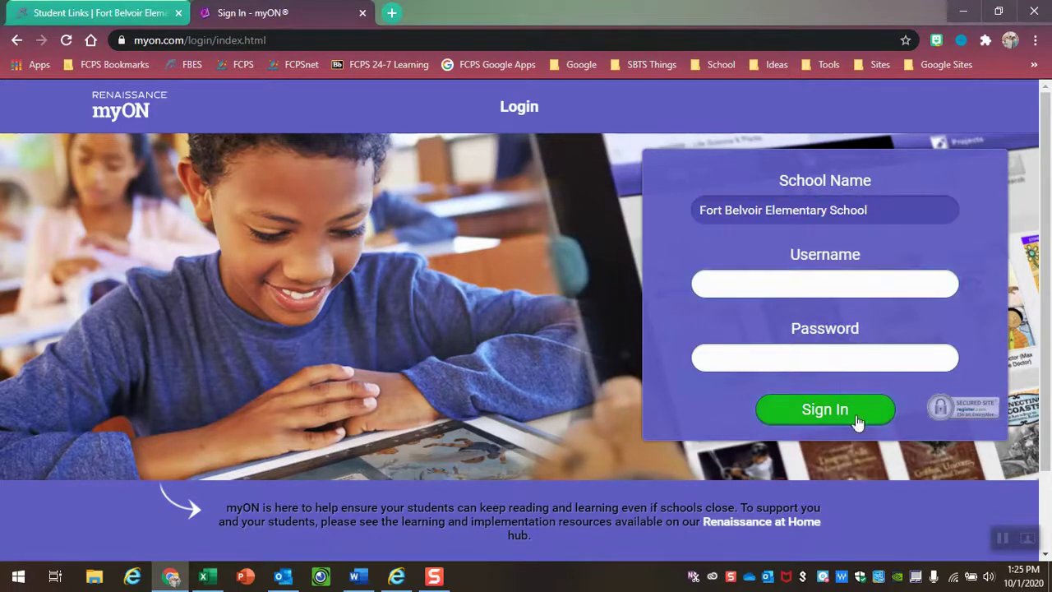
left_click(790, 292)
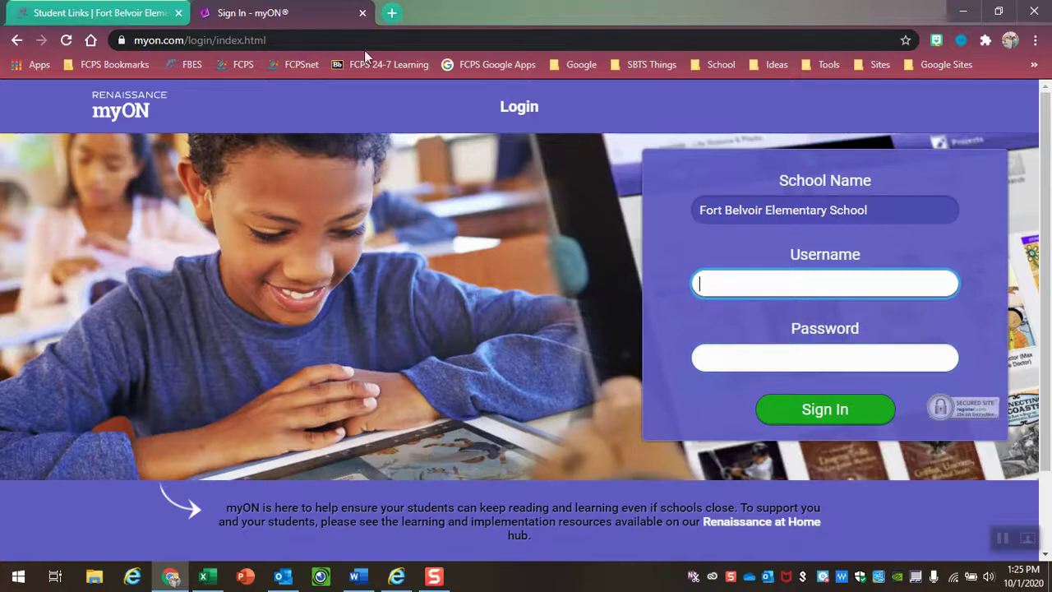
left_click(15, 41)
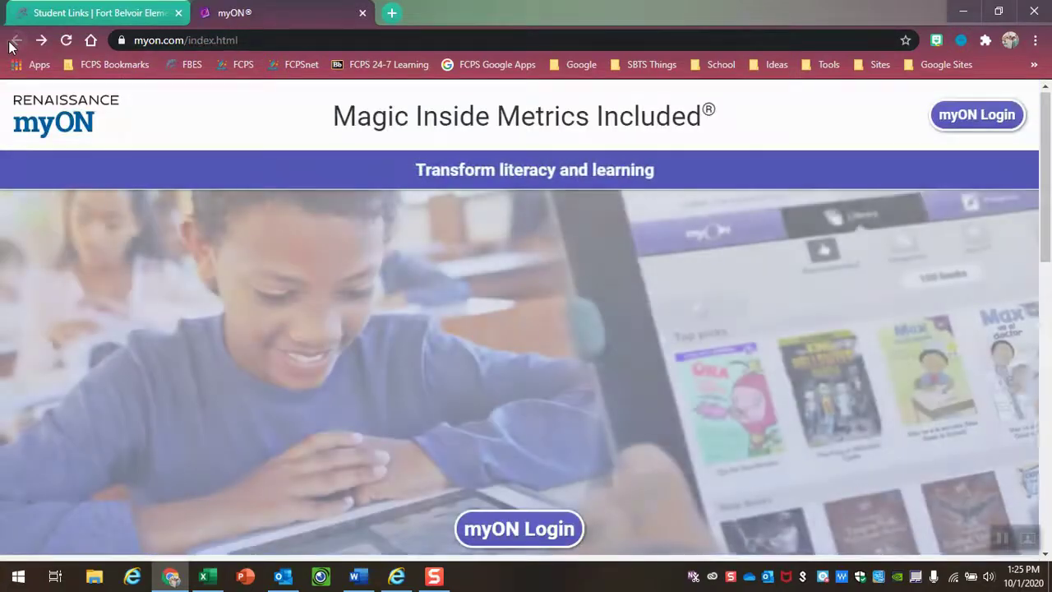
left_click(362, 13)
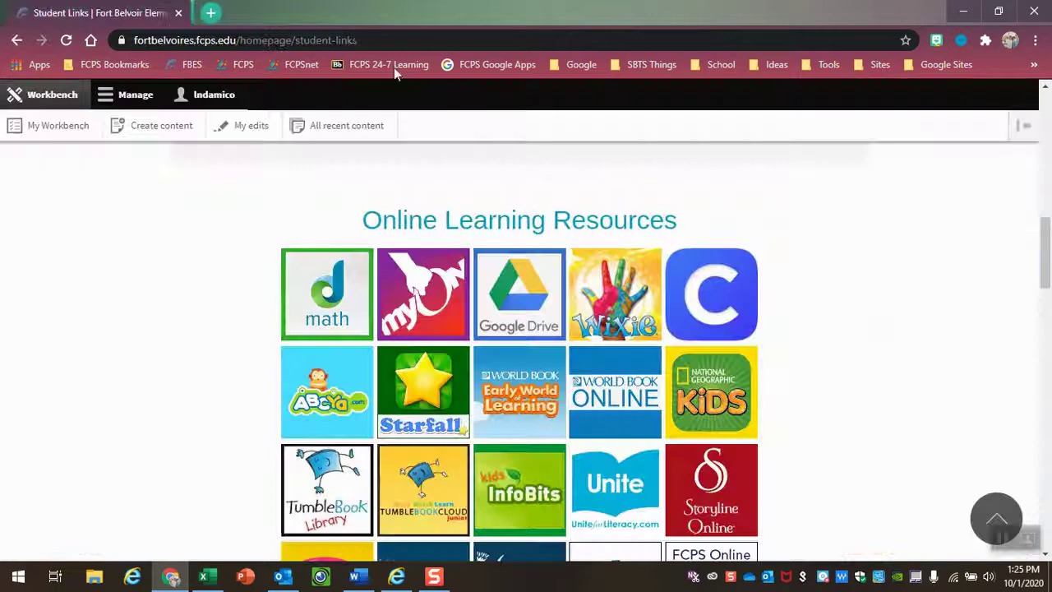
- Bring up Clever's district LDAP login form, then return to the Fort Belvoir homepage
left_click(747, 295)
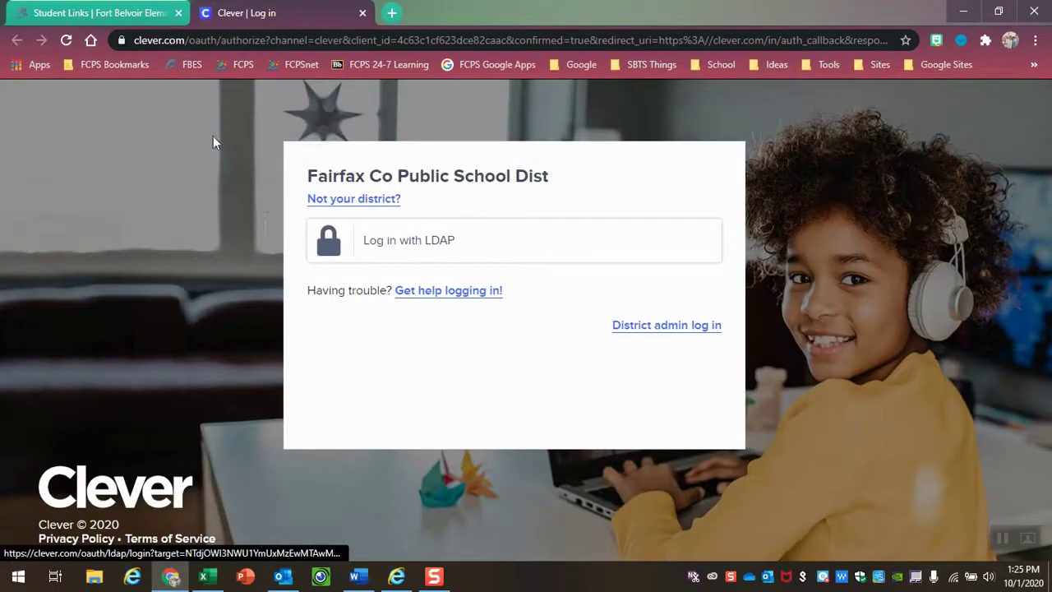
left_click(384, 258)
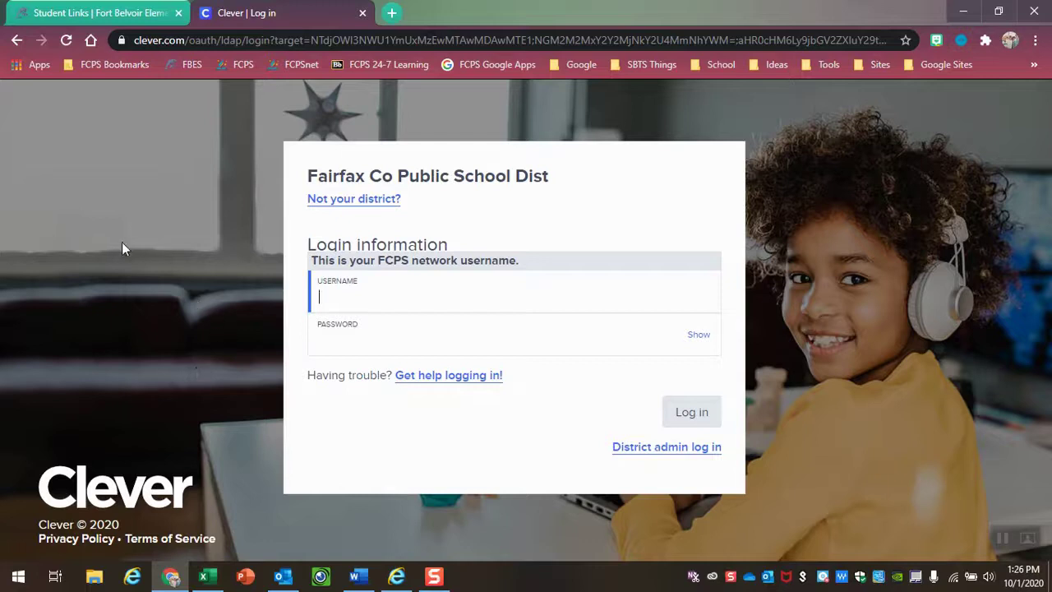
left_click(91, 12)
left_click(17, 39)
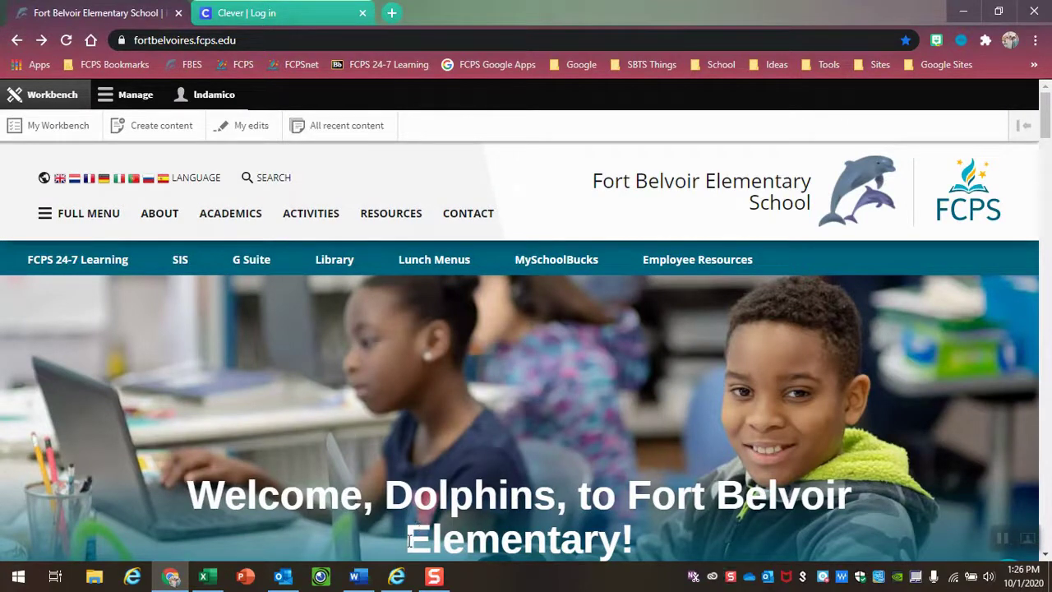
- Follow the school homepage's tech support card link to the FCPS Technology Information page
scroll(682, 447, "down", 6)
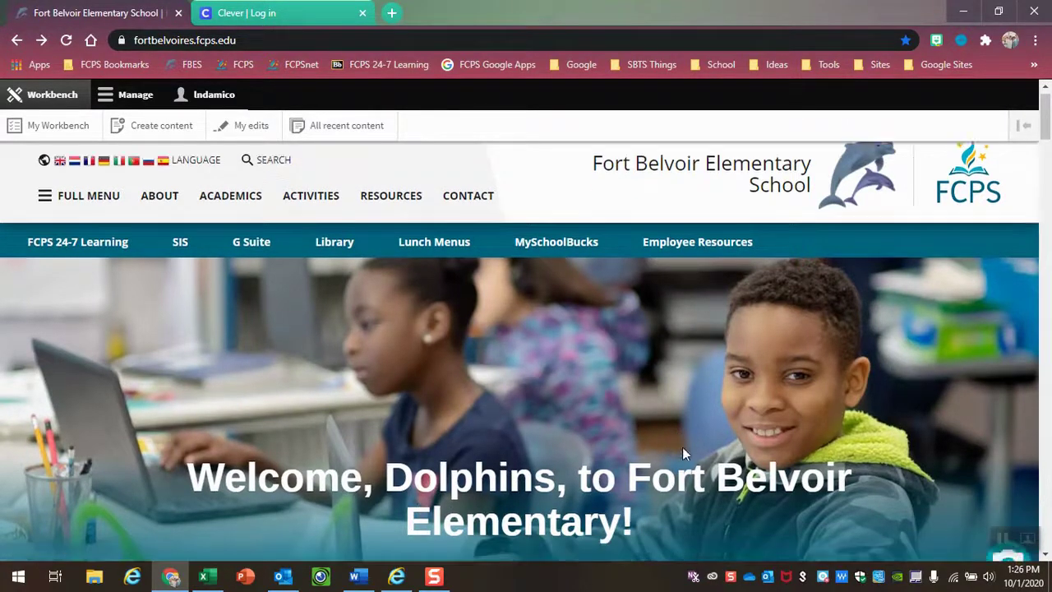
scroll(689, 446, "down", 3)
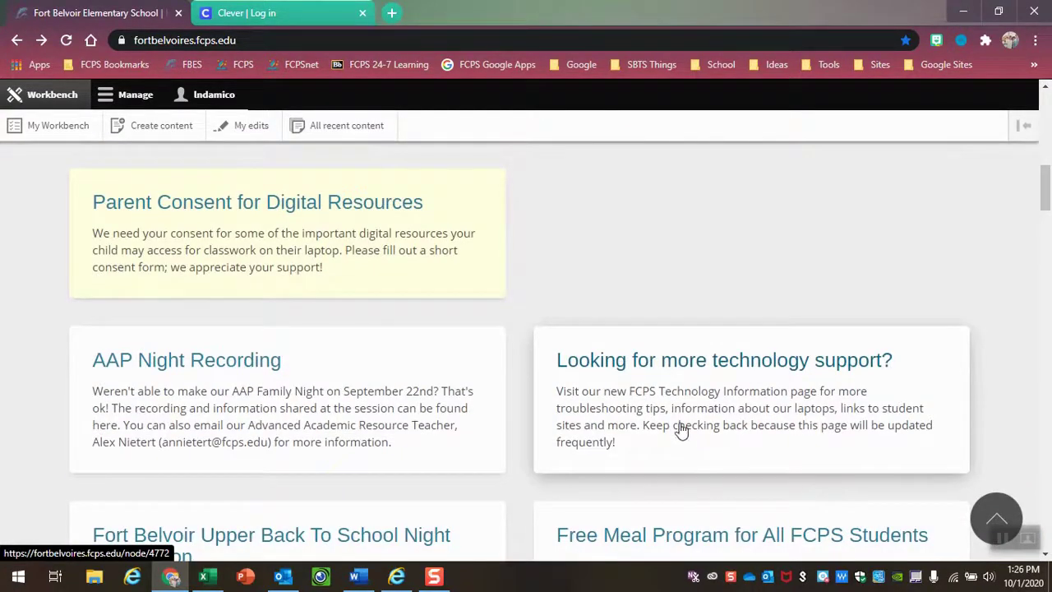
scroll(667, 378, "down", 1)
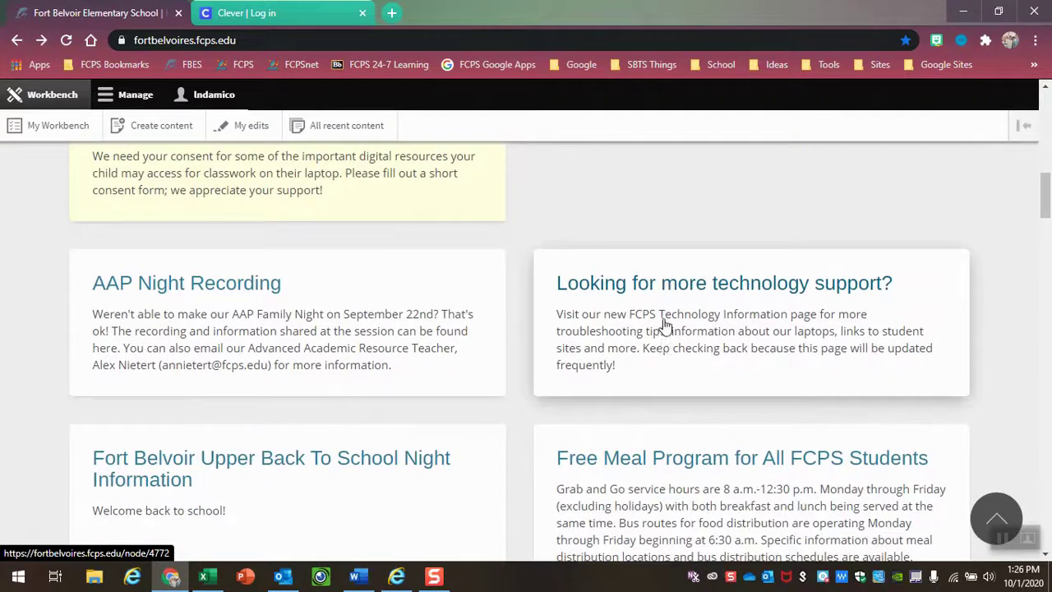
left_click(662, 330)
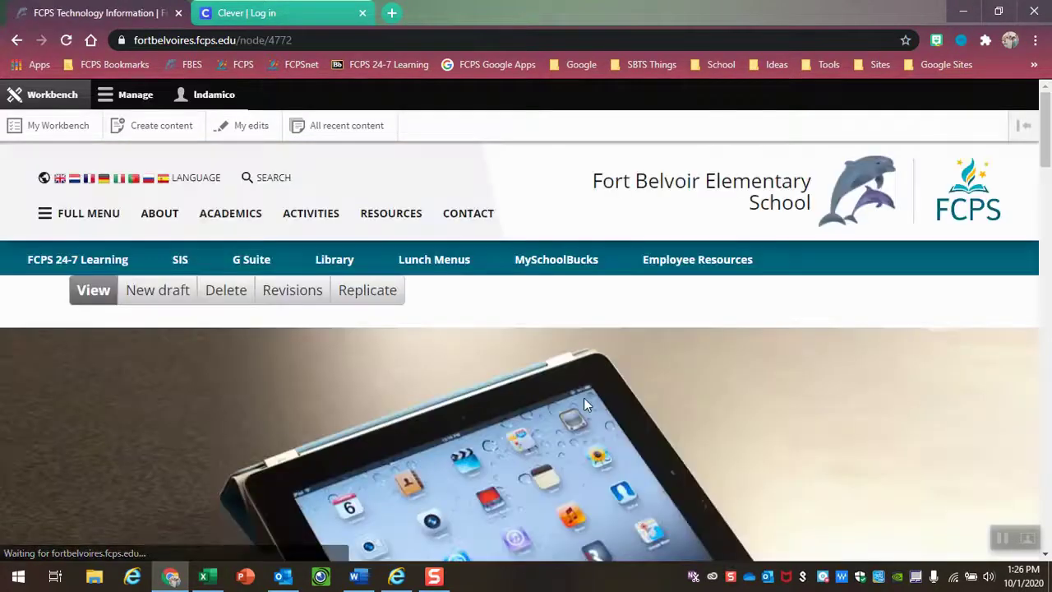
- Read down through the parent tech tips and the list of tech help topics
scroll(582, 399, "down", 5)
scroll(579, 399, "down", 8)
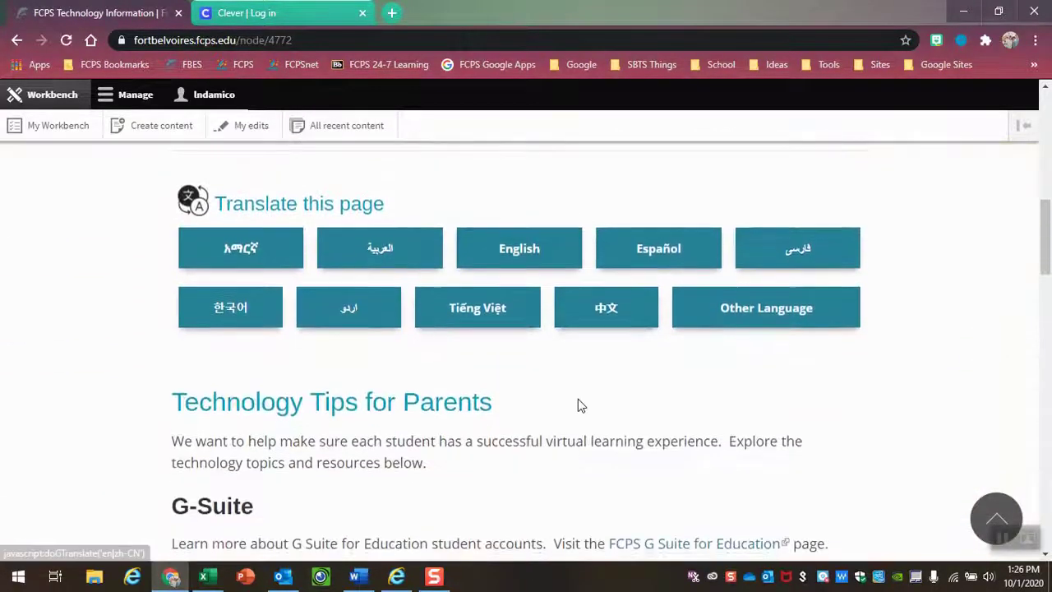
scroll(580, 400, "down", 2)
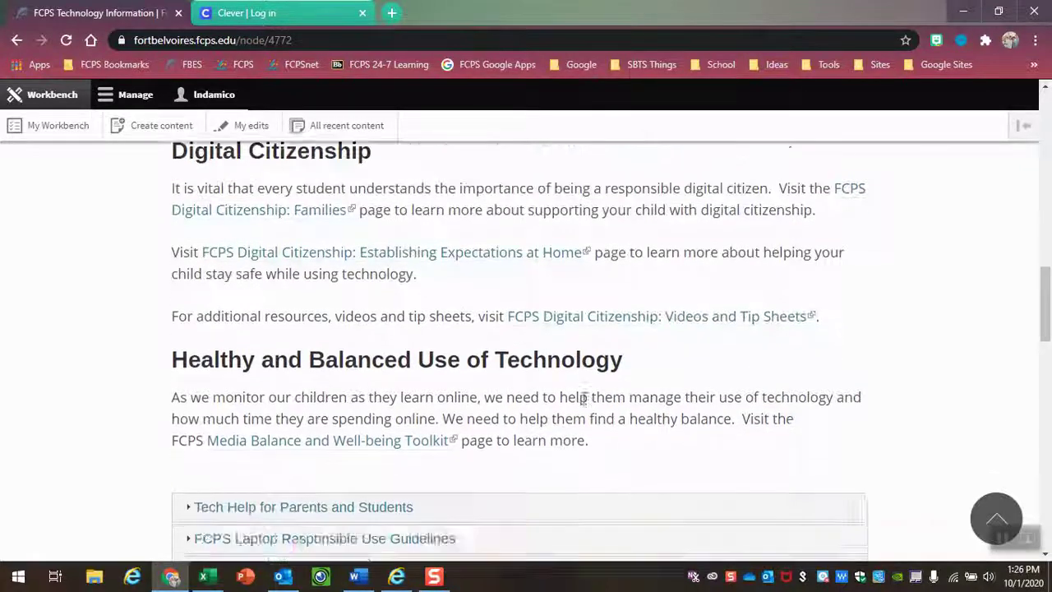
scroll(583, 406, "down", 1)
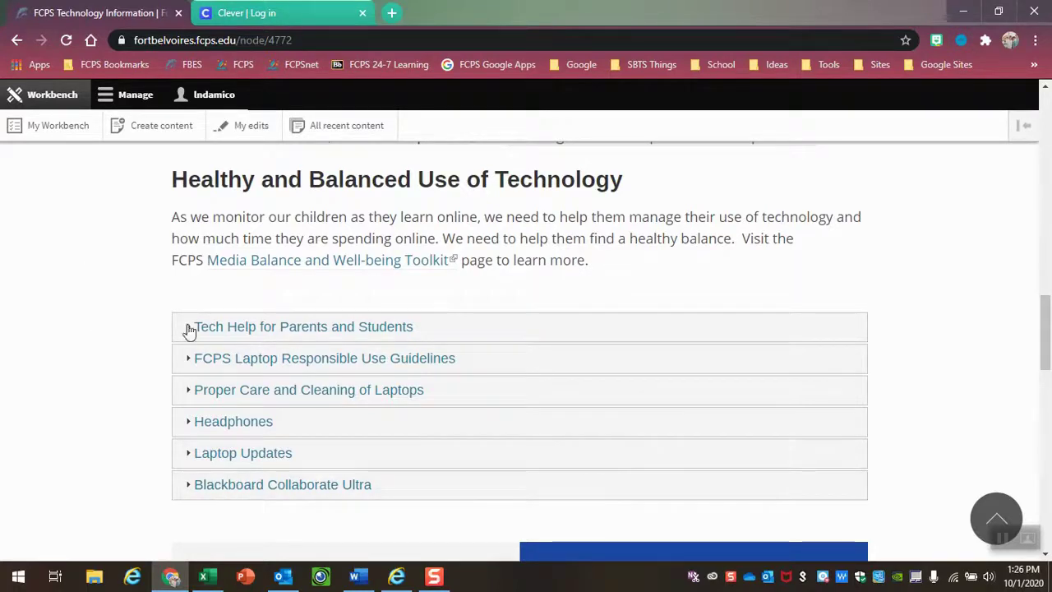
scroll(392, 369, "down", 3)
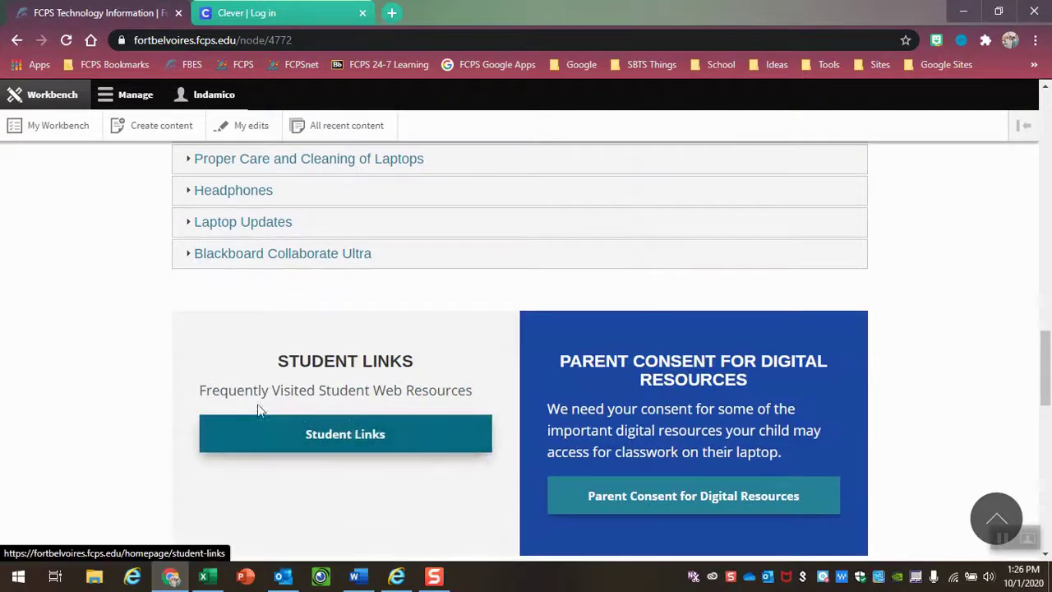